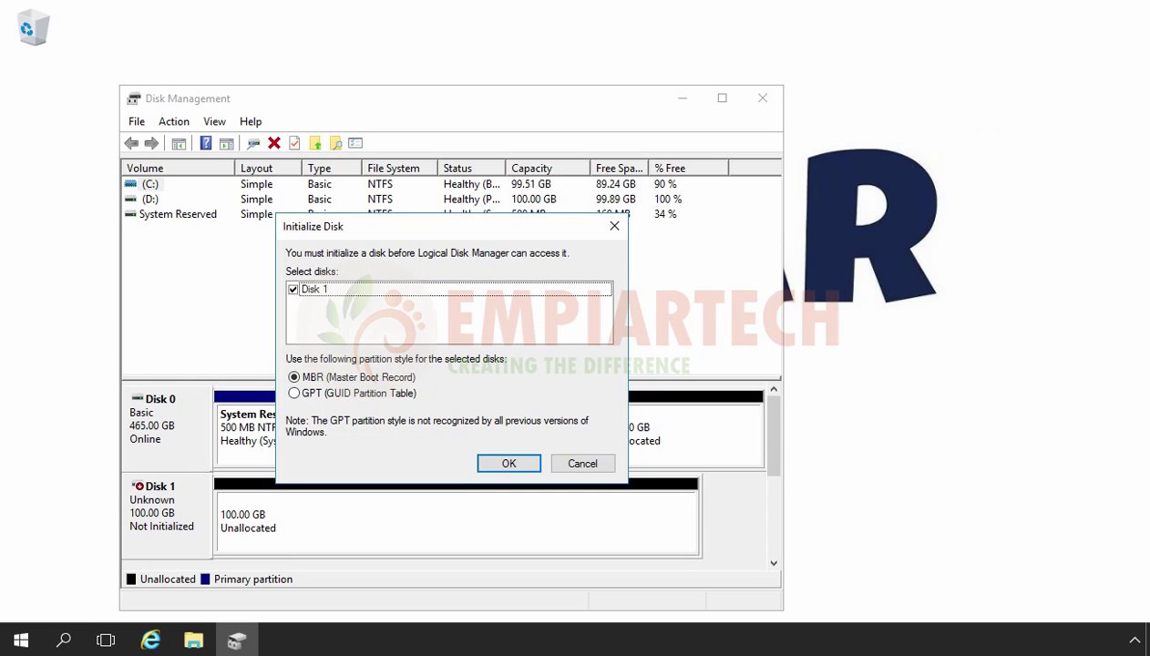
# Initialize Disk 1 with the MBR partition style and convert it to a dynamic disk
pyautogui.click(507, 464)
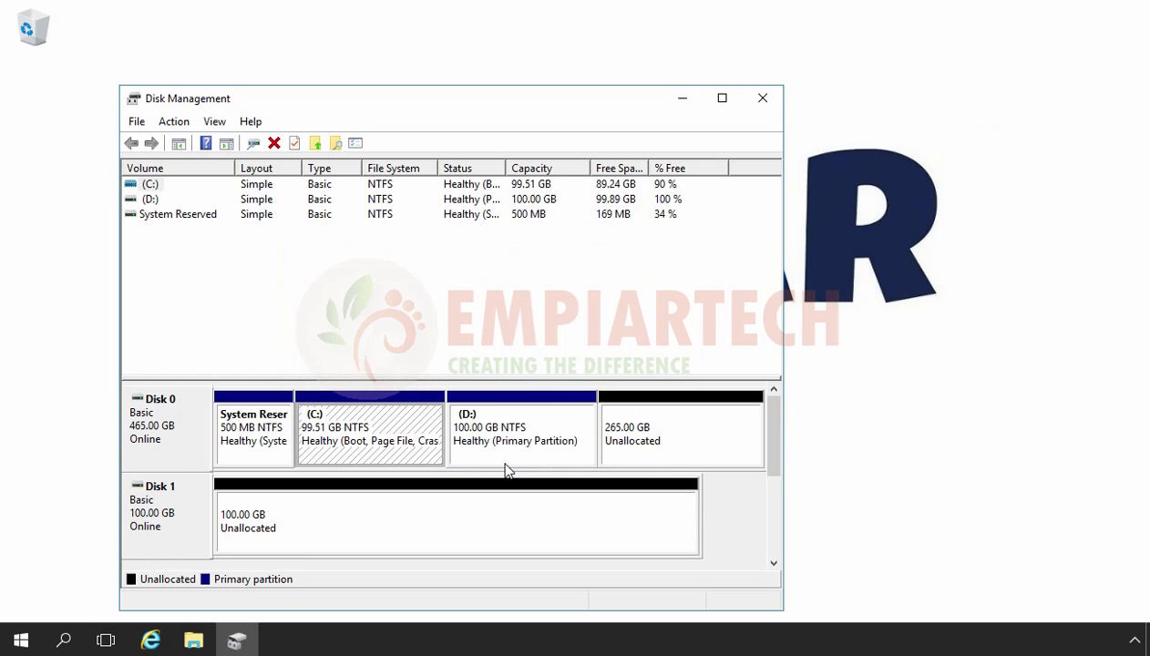
pyautogui.click(722, 98)
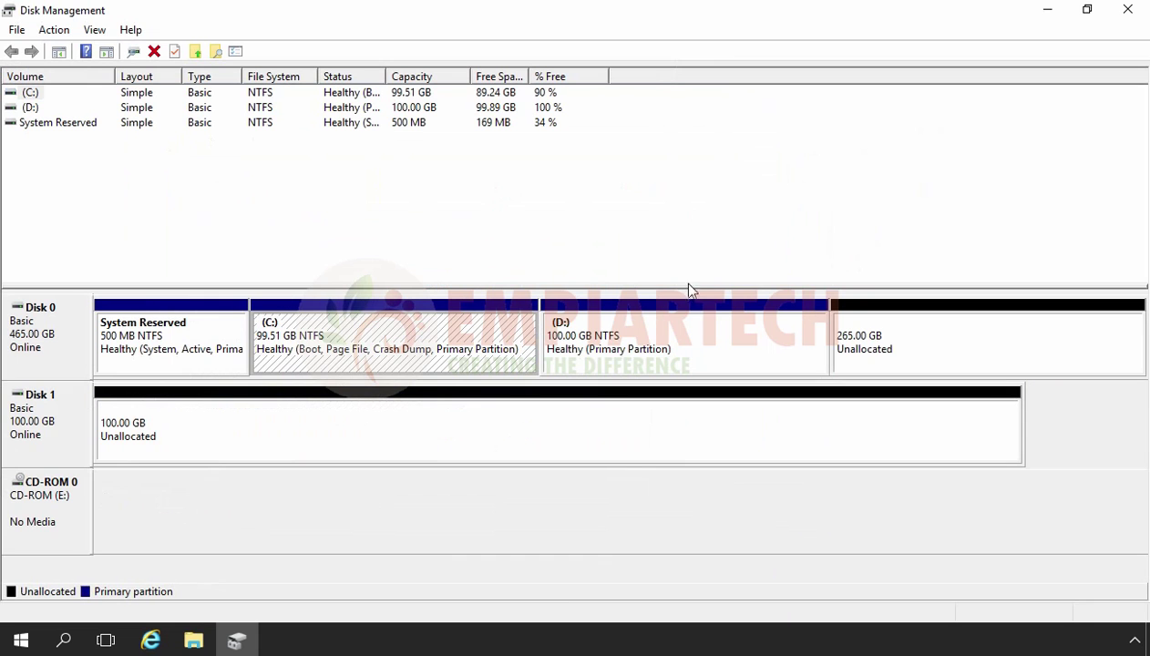
pyautogui.rightClick(60, 413)
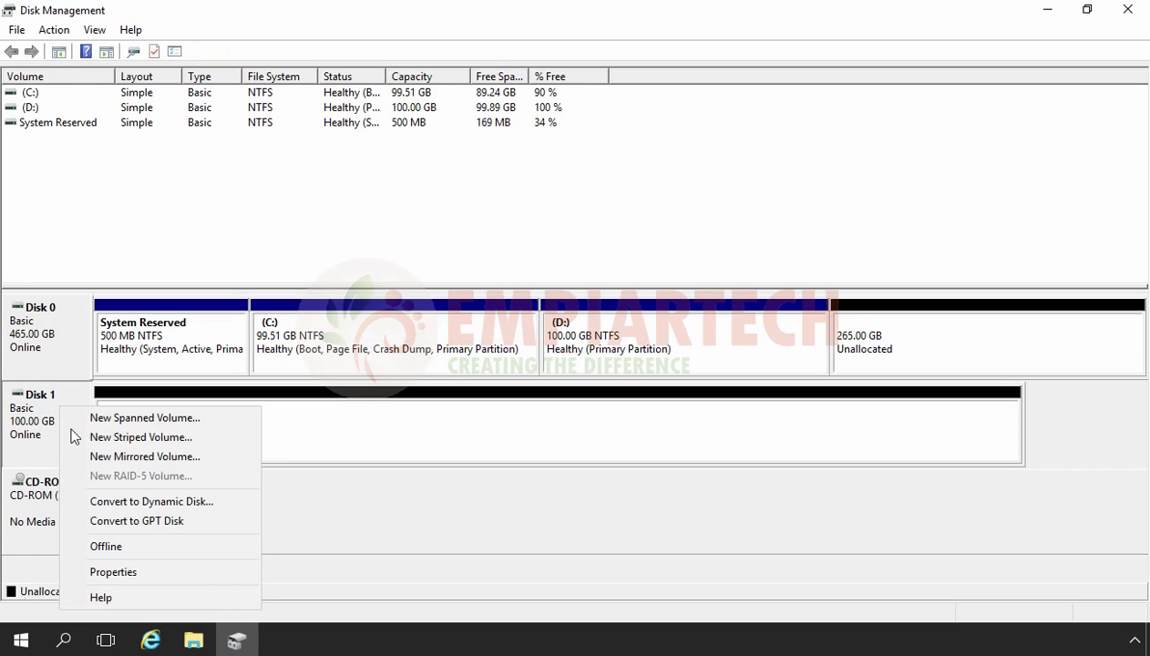
pyautogui.click(195, 507)
pyautogui.click(476, 301)
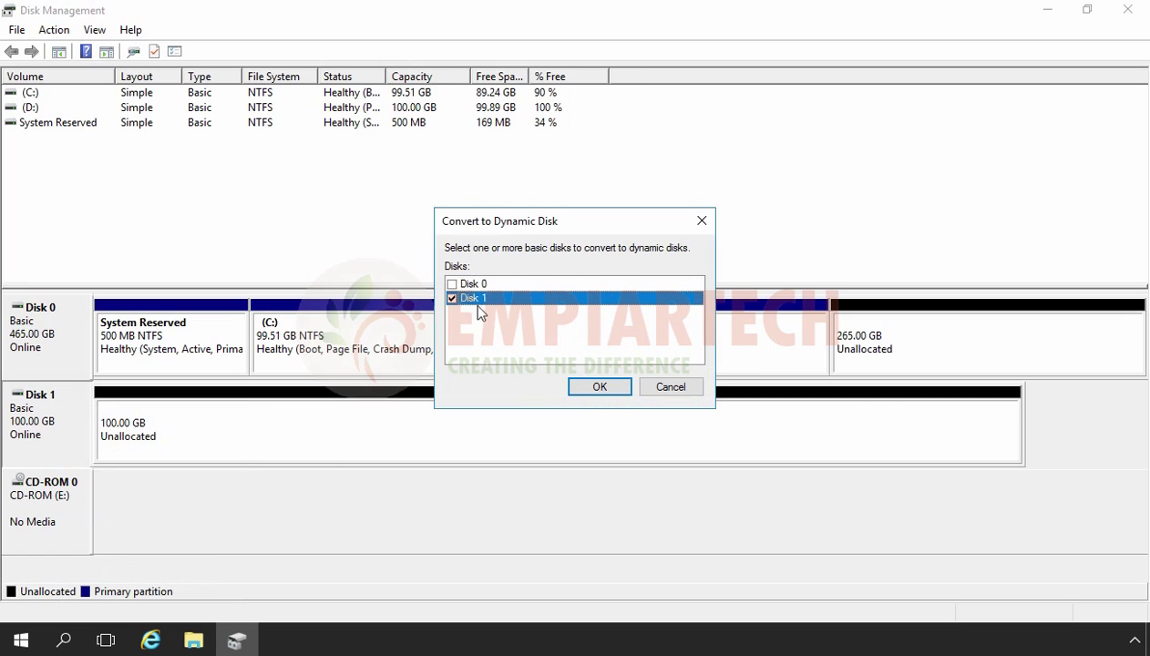
pyautogui.click(602, 391)
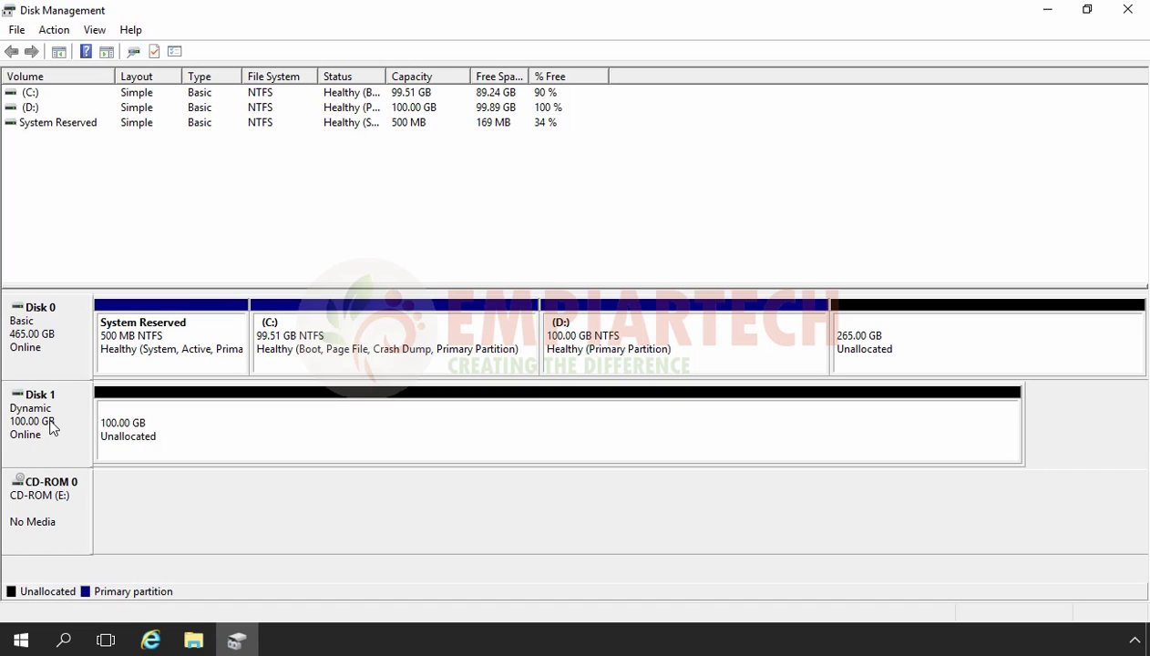
# Set up a new simple volume of 25000 MB in Disk 1's unallocated space, with drive letter F
pyautogui.click(241, 424)
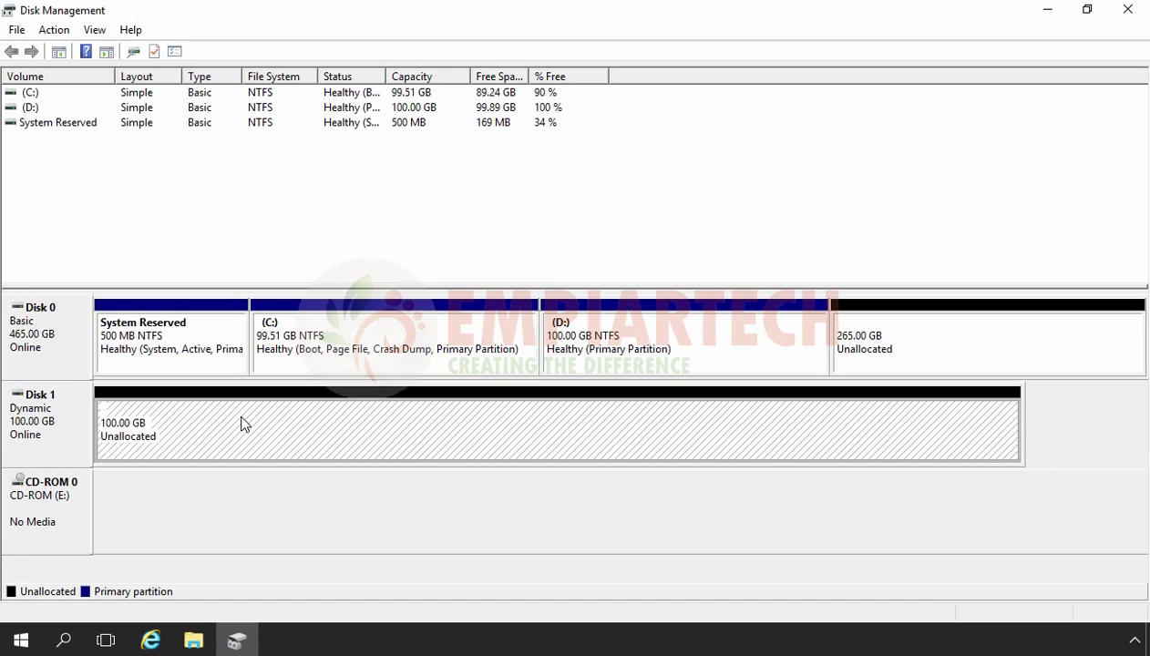
pyautogui.rightClick(243, 423)
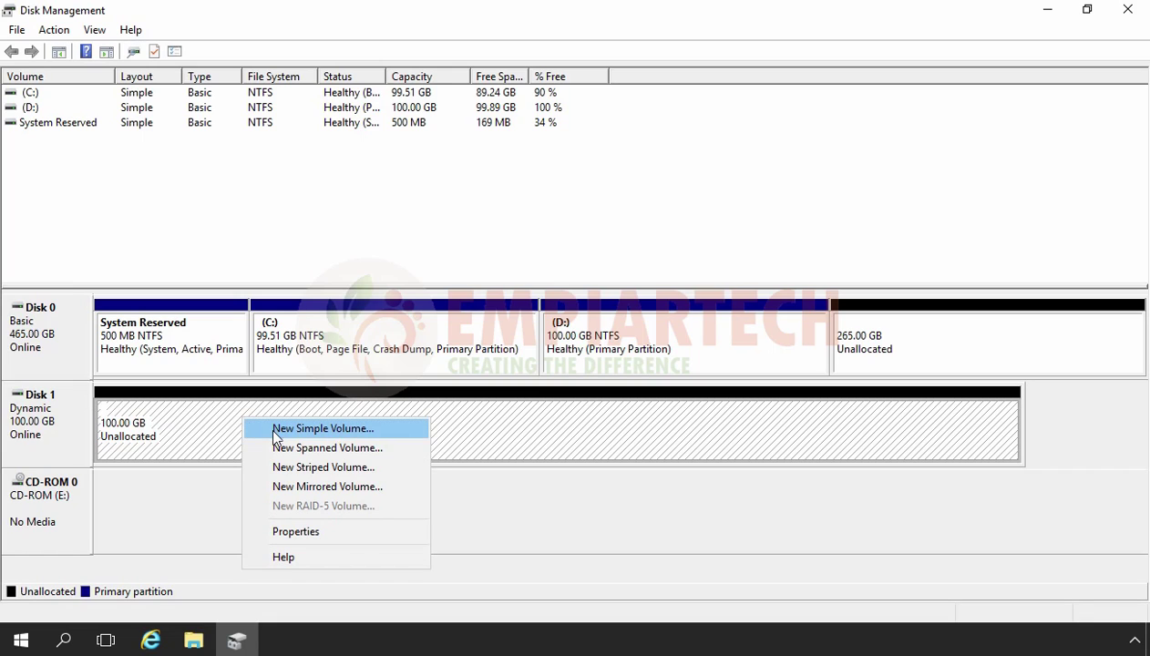
pyautogui.click(360, 430)
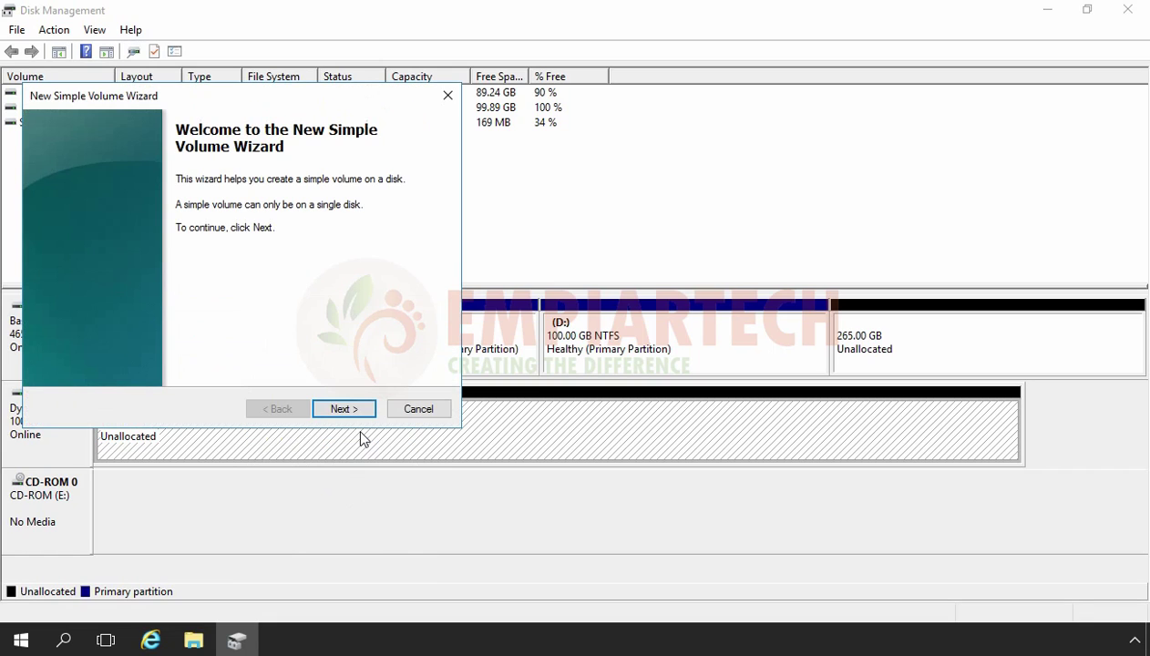
pyautogui.click(342, 409)
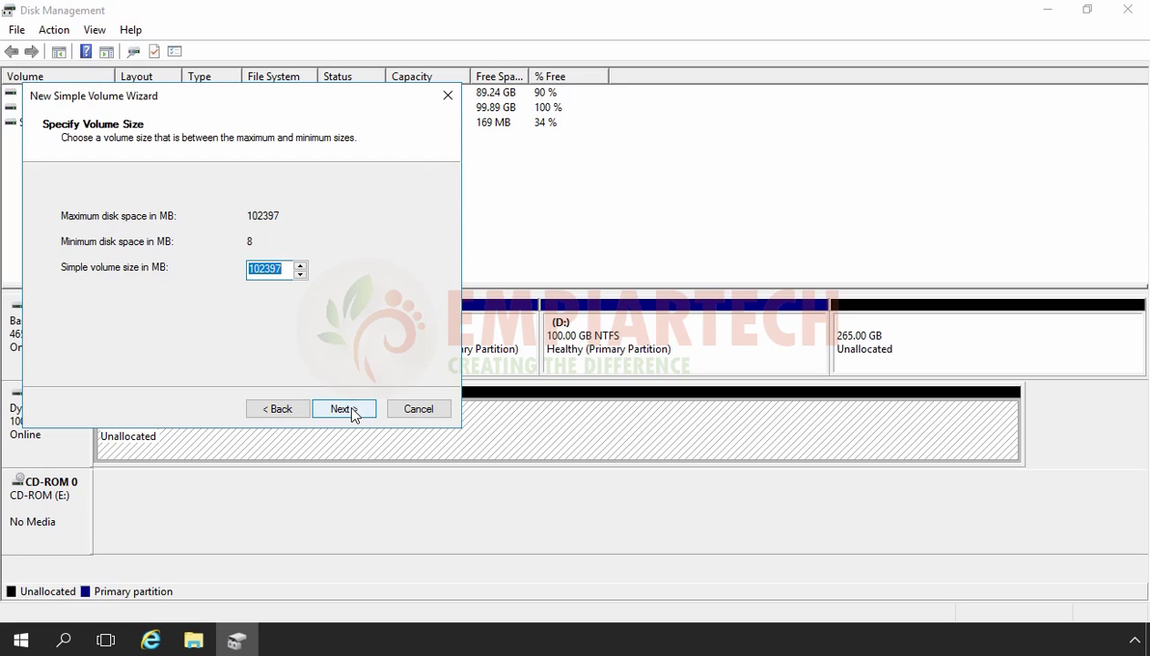
pyautogui.write('25000')
pyautogui.click(353, 415)
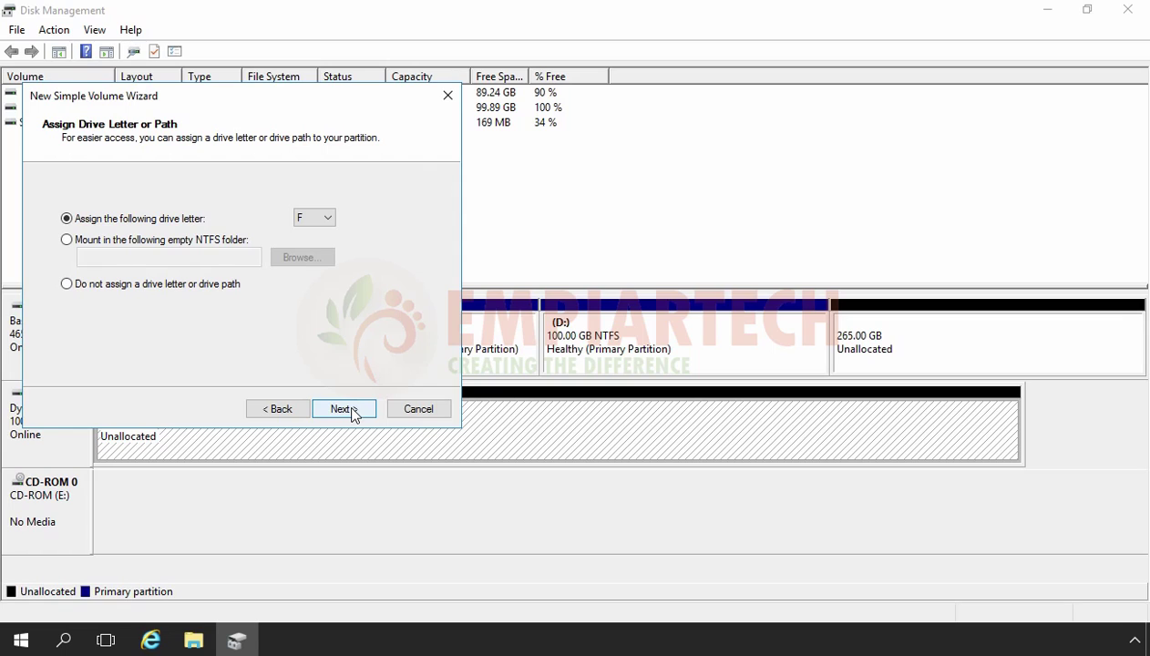
pyautogui.click(329, 217)
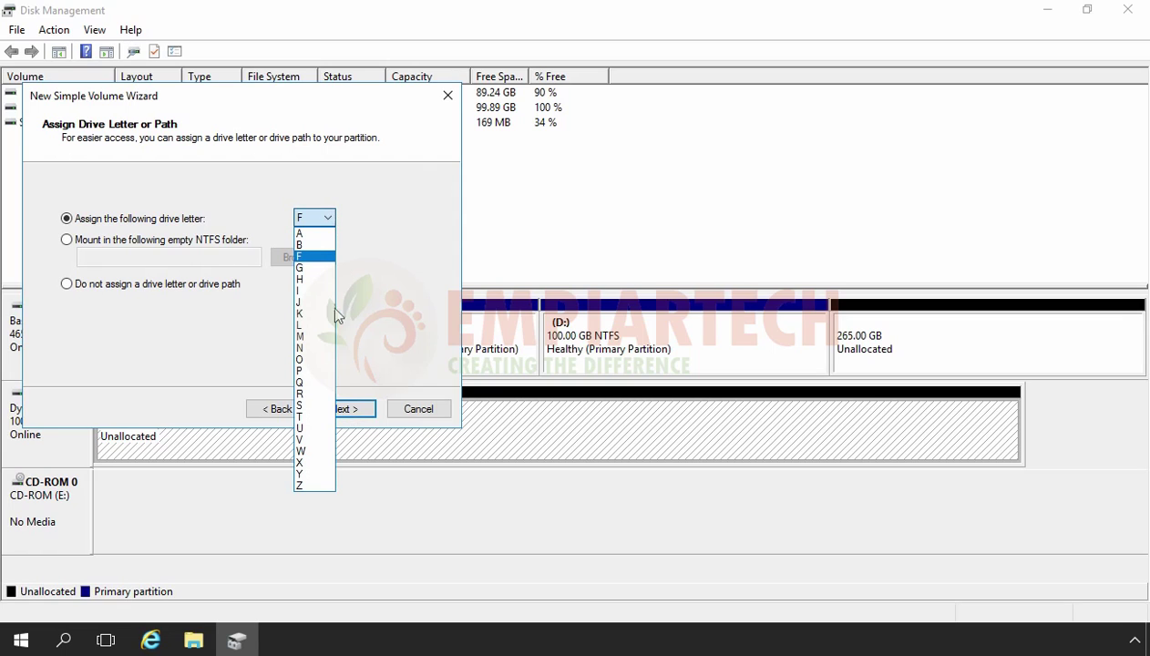
pyautogui.click(303, 258)
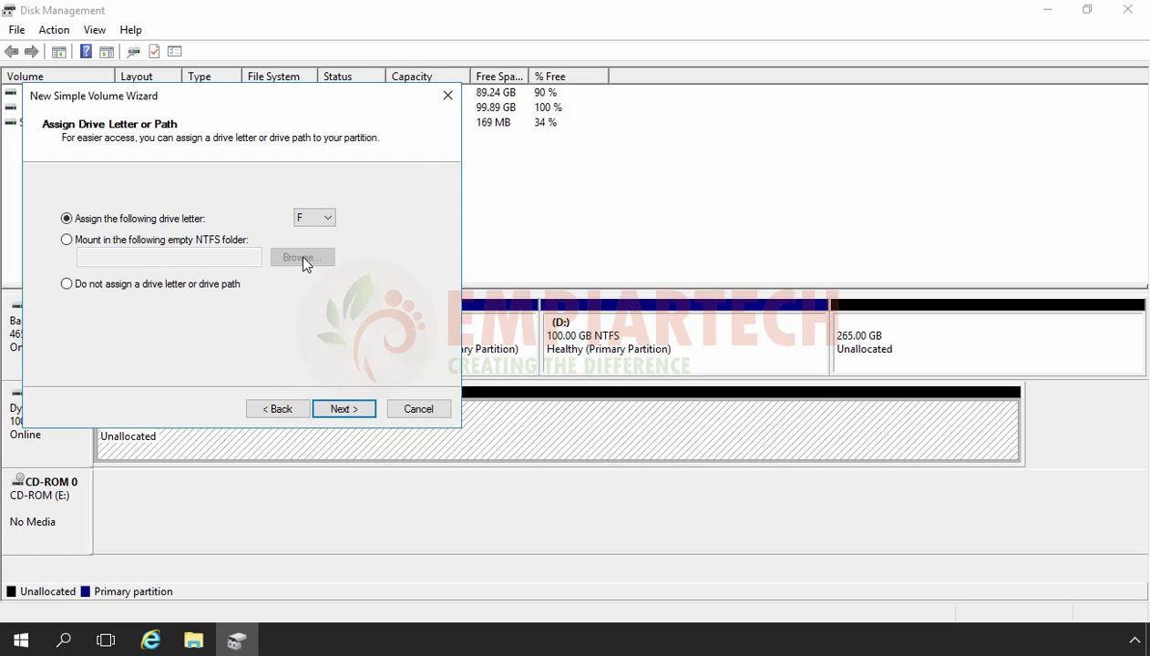
pyautogui.click(342, 410)
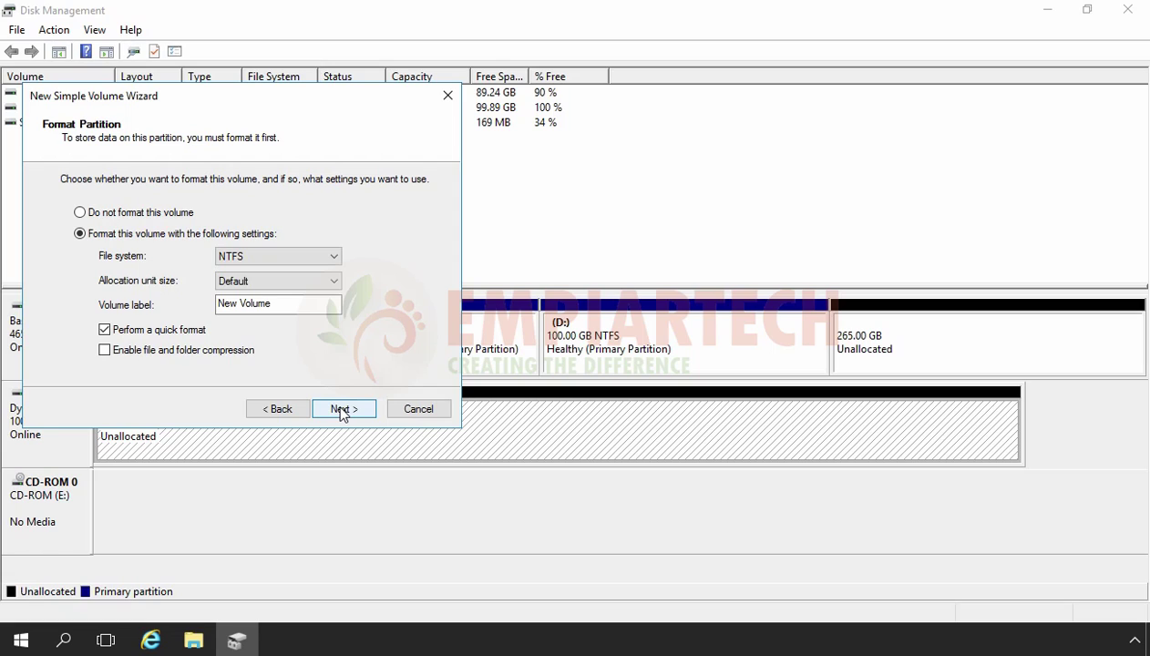
# Label the new volume SIMPLE_VOL and create it with NTFS, default allocation unit size and quick format
pyautogui.moveTo(298, 308); pyautogui.dragTo(137, 307)
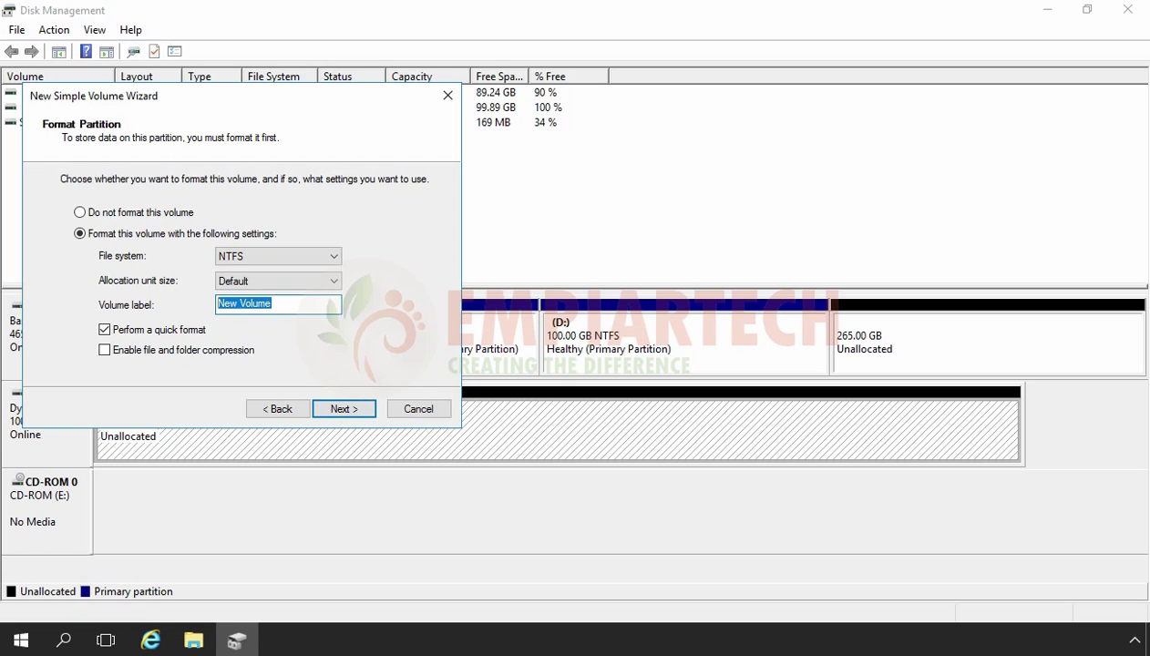
pyautogui.write('SIMPLE_VOL')
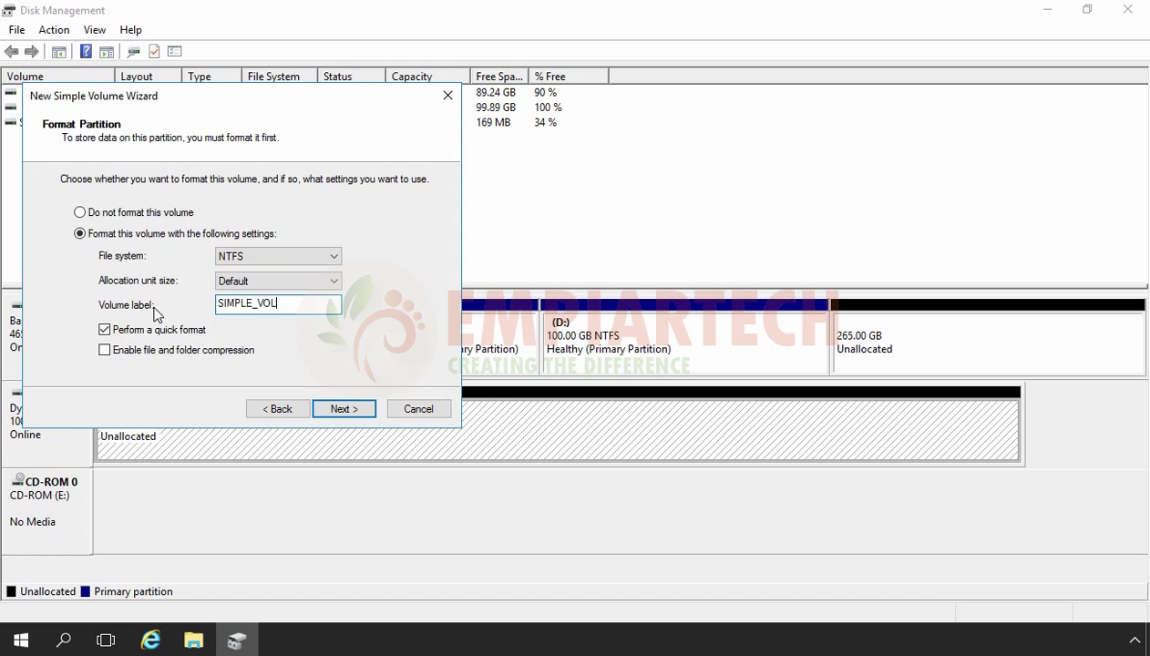
pyautogui.click(344, 411)
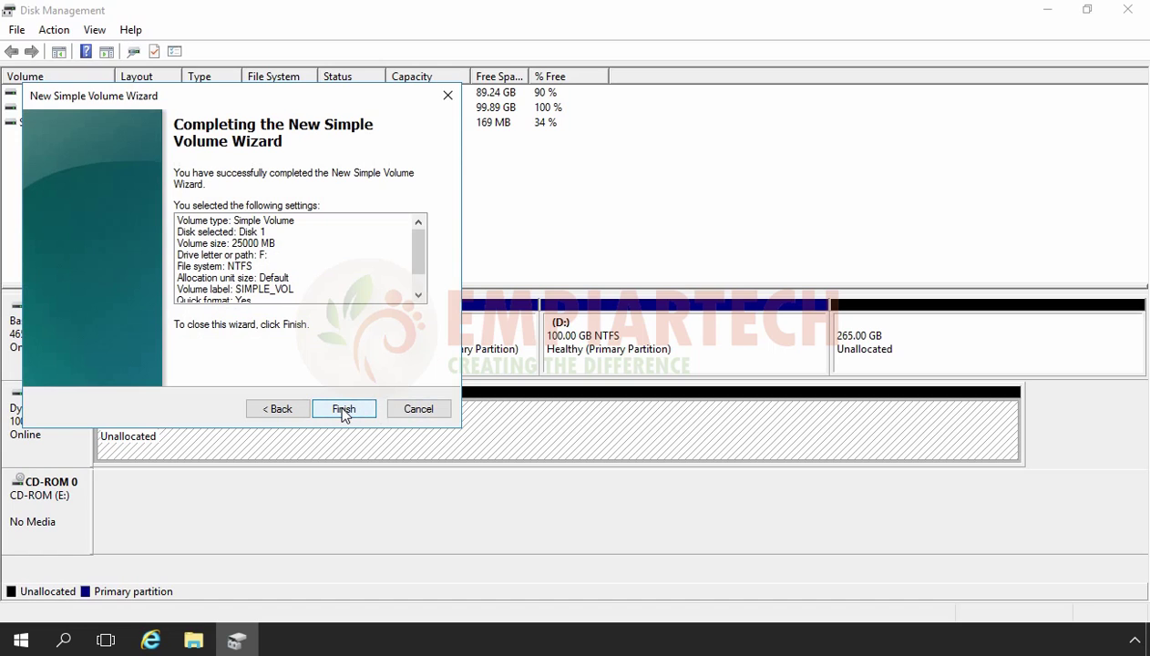
pyautogui.click(343, 410)
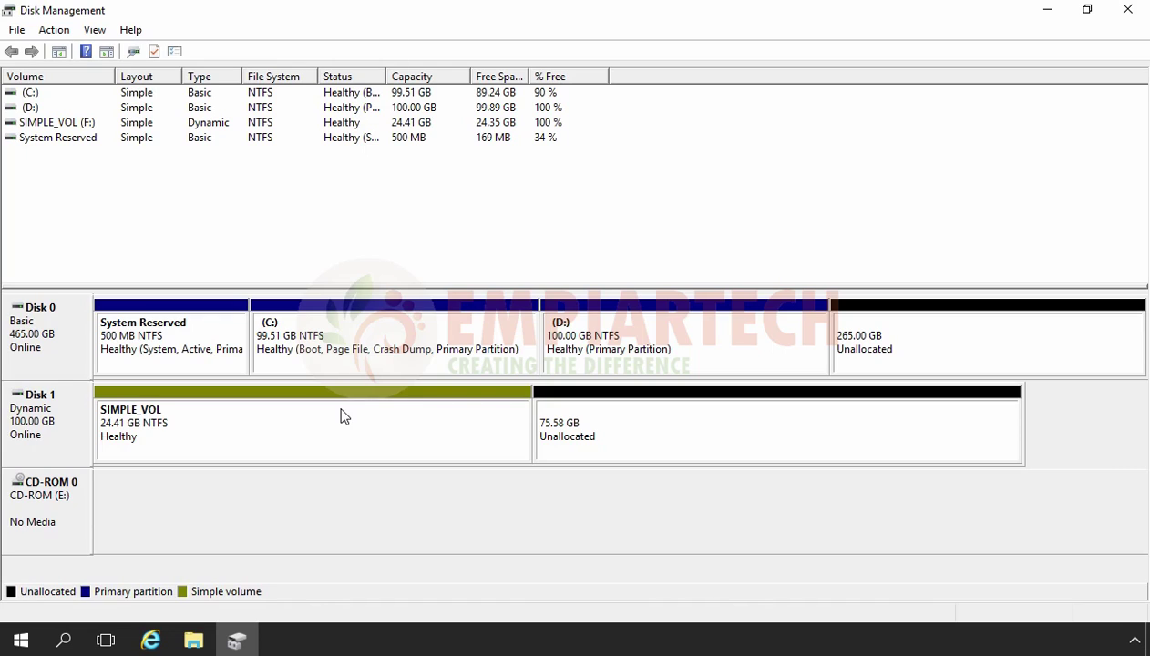
# Create a 20000 MB simple volume in Disk 1's remaining unallocated space, with drive letter G, NTFS quick format and the label New Volume
pyautogui.click(668, 440)
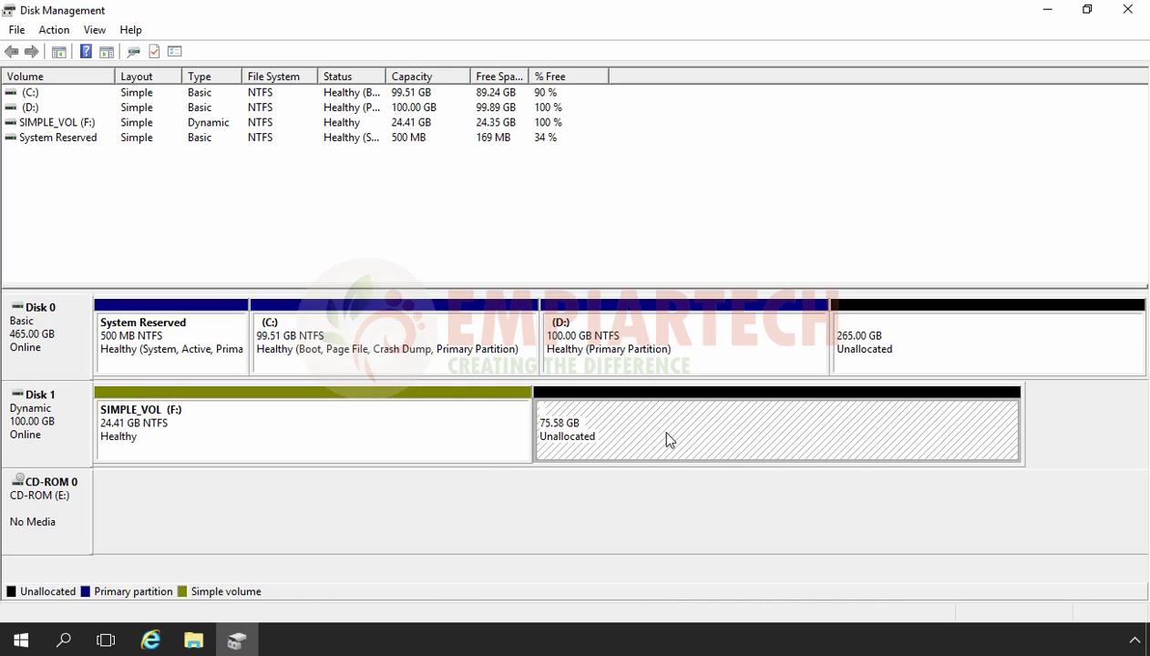
pyautogui.rightClick(668, 440)
pyautogui.click(696, 449)
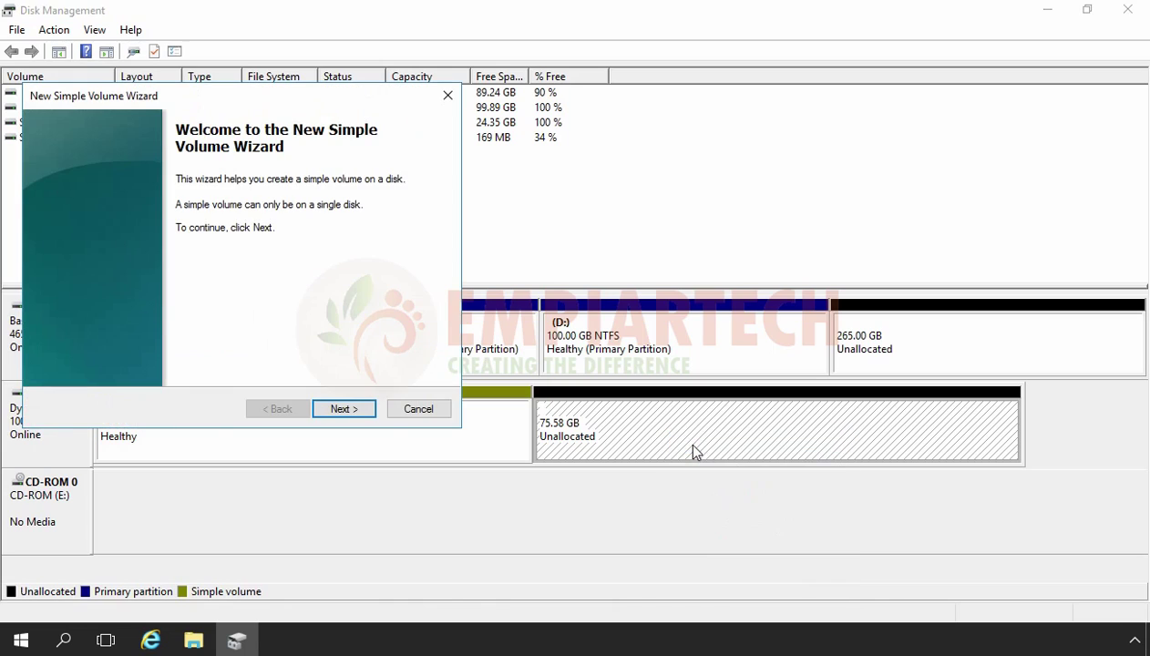
pyautogui.click(349, 410)
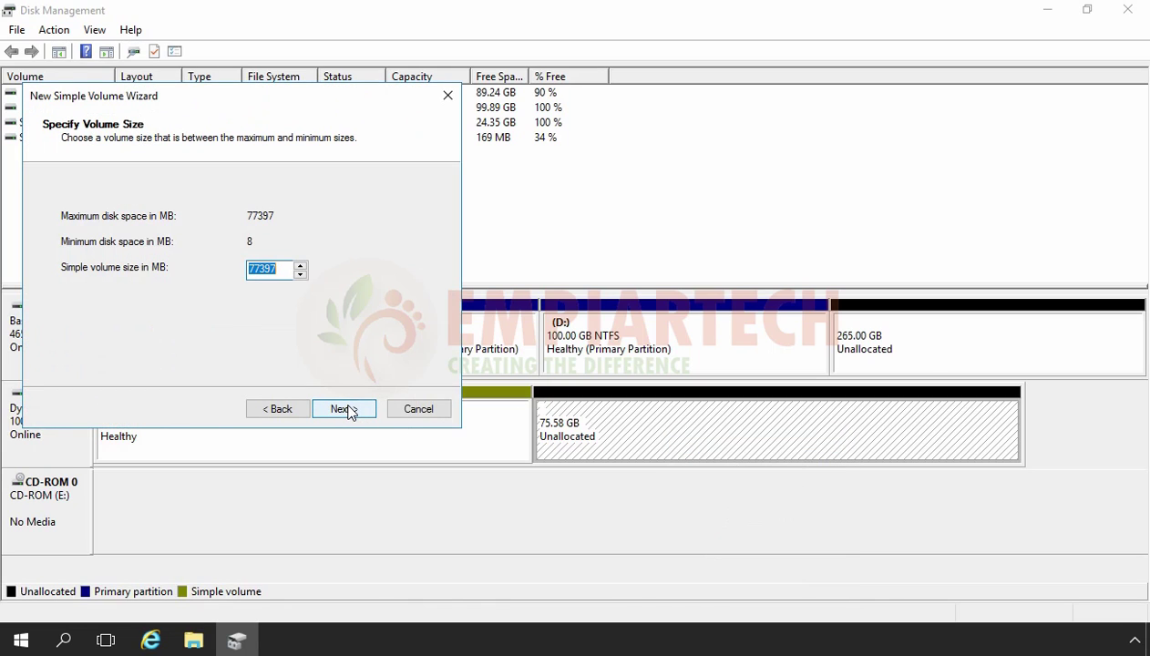
pyautogui.write('20000')
pyautogui.click(345, 410)
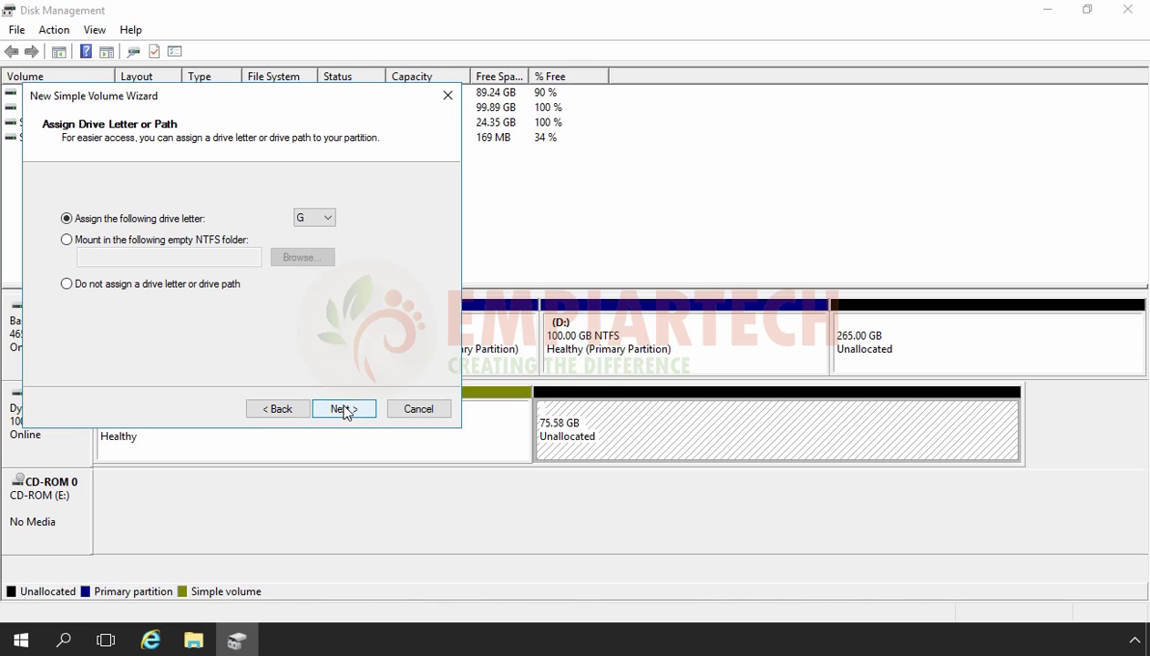
pyautogui.click(344, 411)
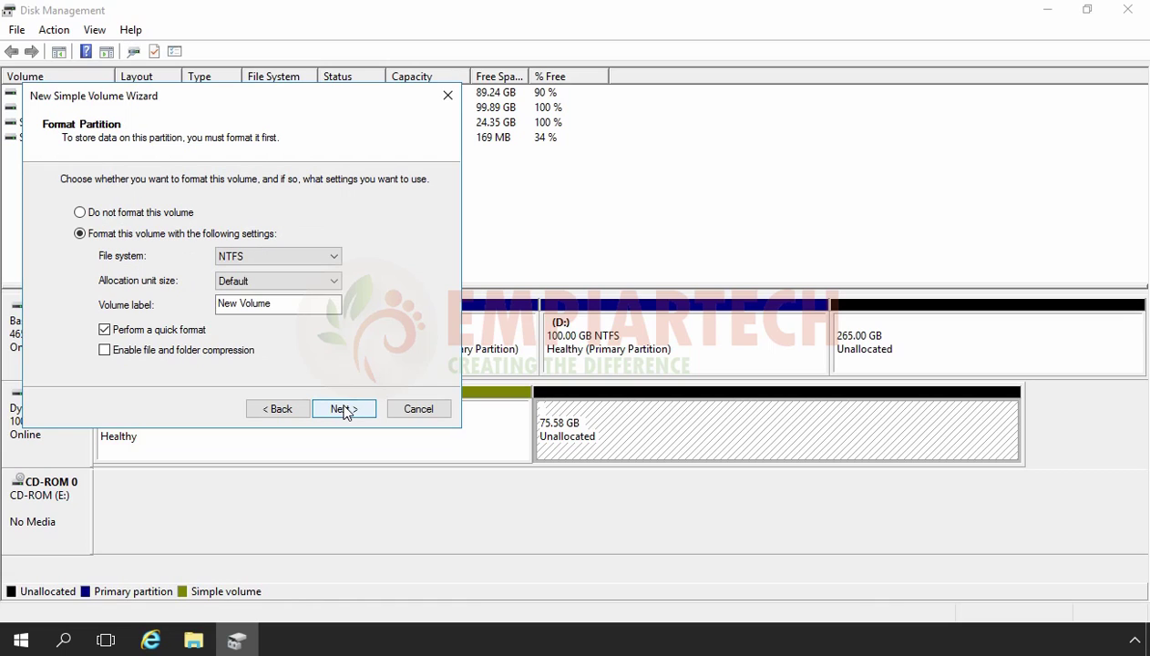
pyautogui.click(345, 410)
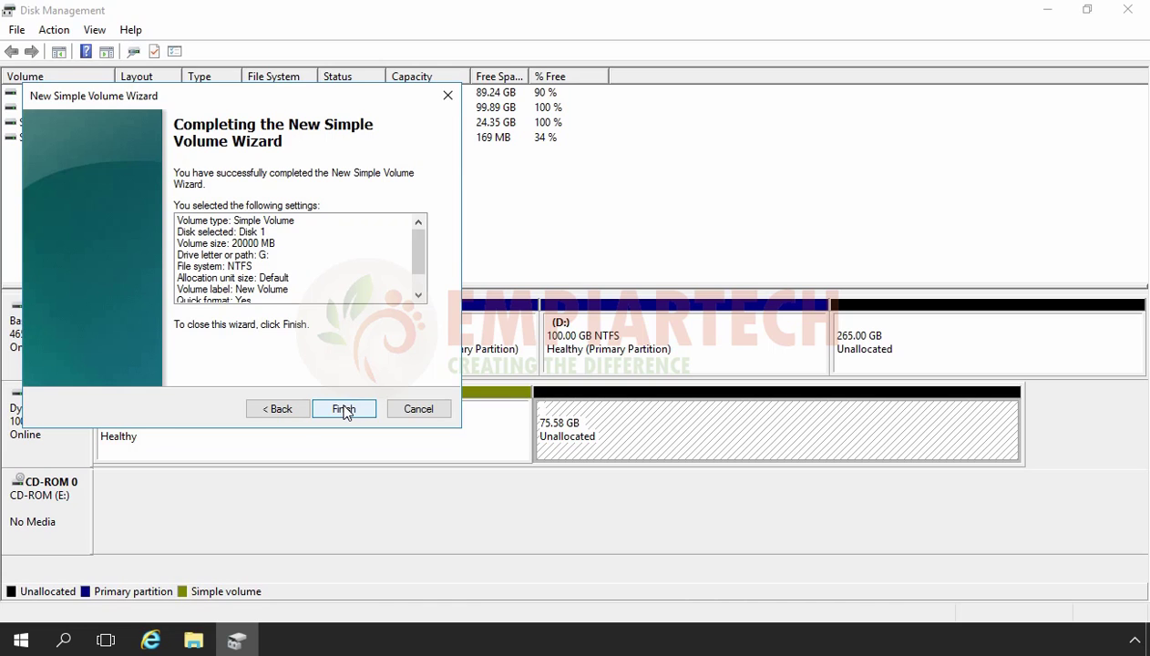
pyautogui.click(344, 410)
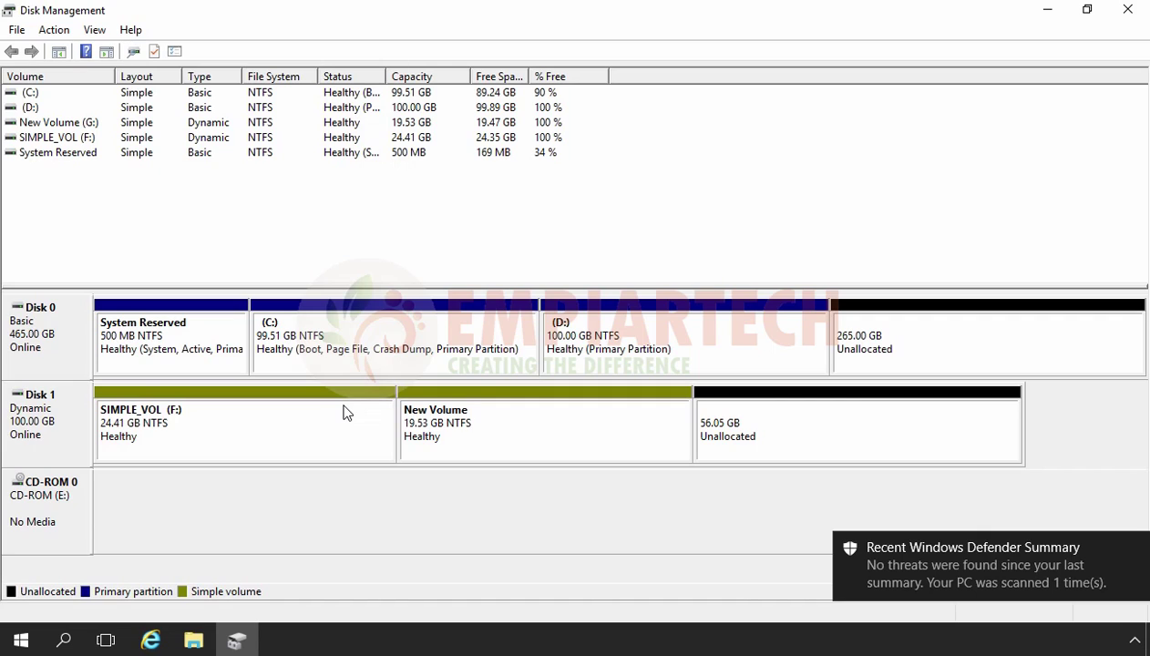
# Check whether the D: and C: volumes on Disk 0 can be extended, then select New Volume (G:) on Disk 1
pyautogui.click(745, 336)
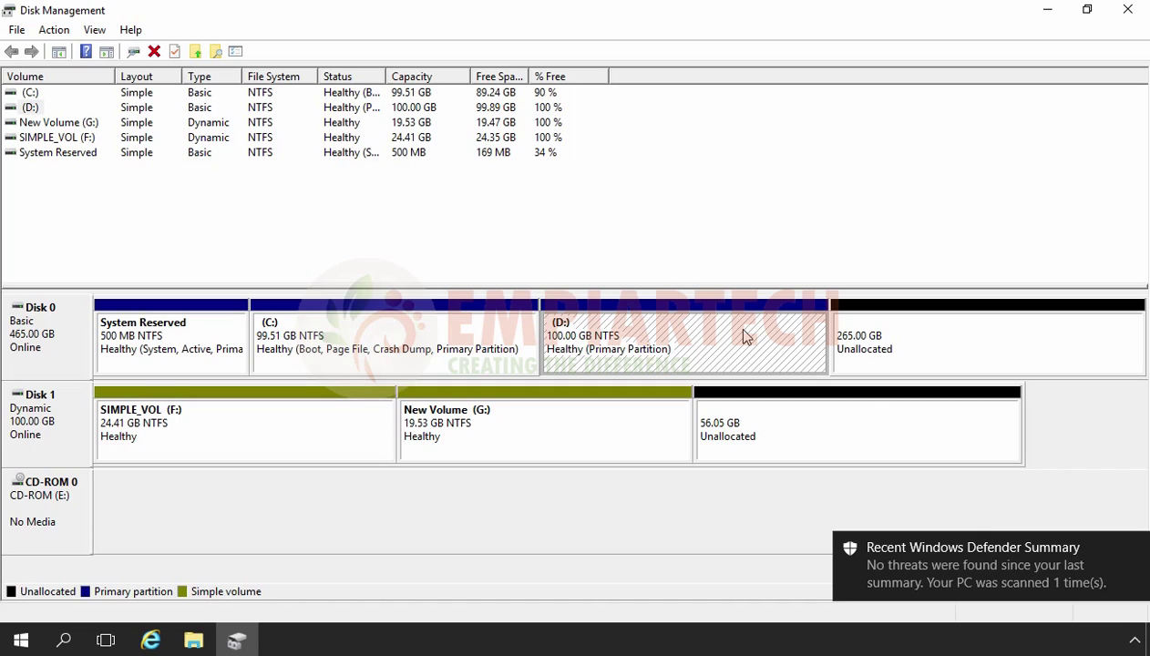
pyautogui.rightClick(745, 336)
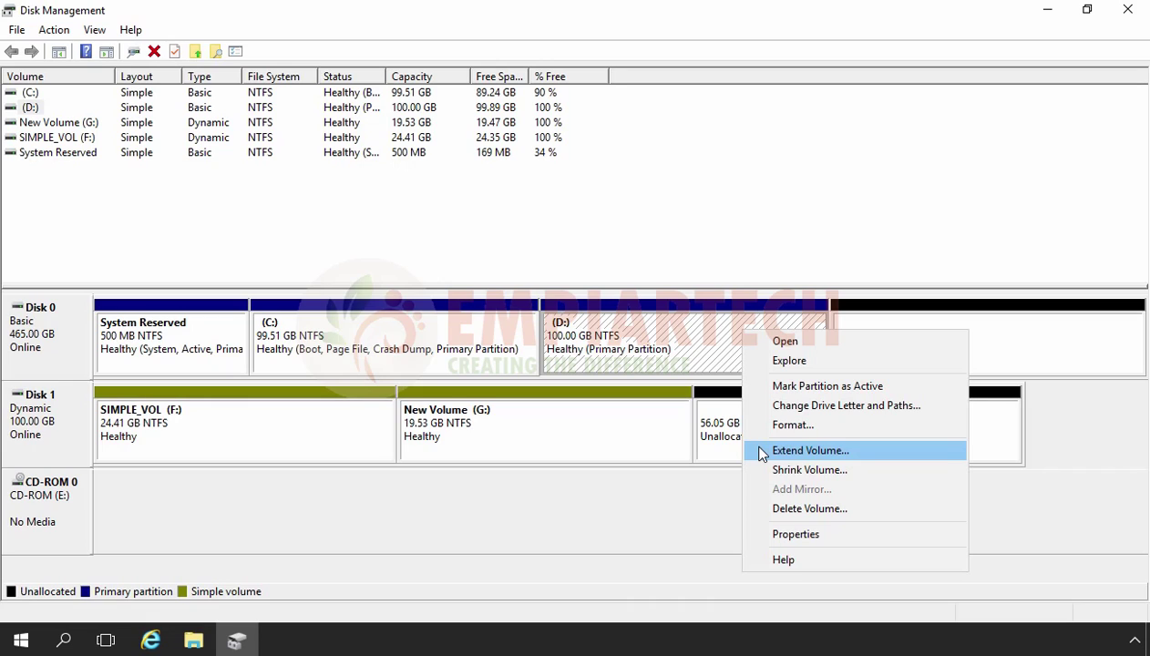
pyautogui.click(412, 340)
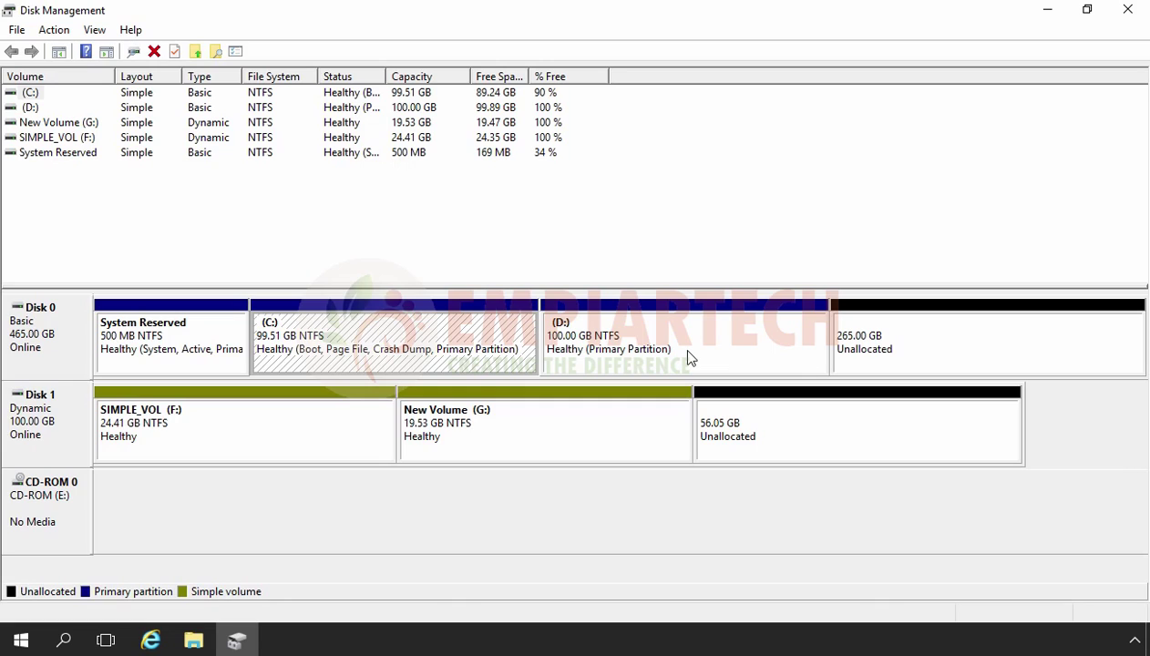
pyautogui.rightClick(432, 336)
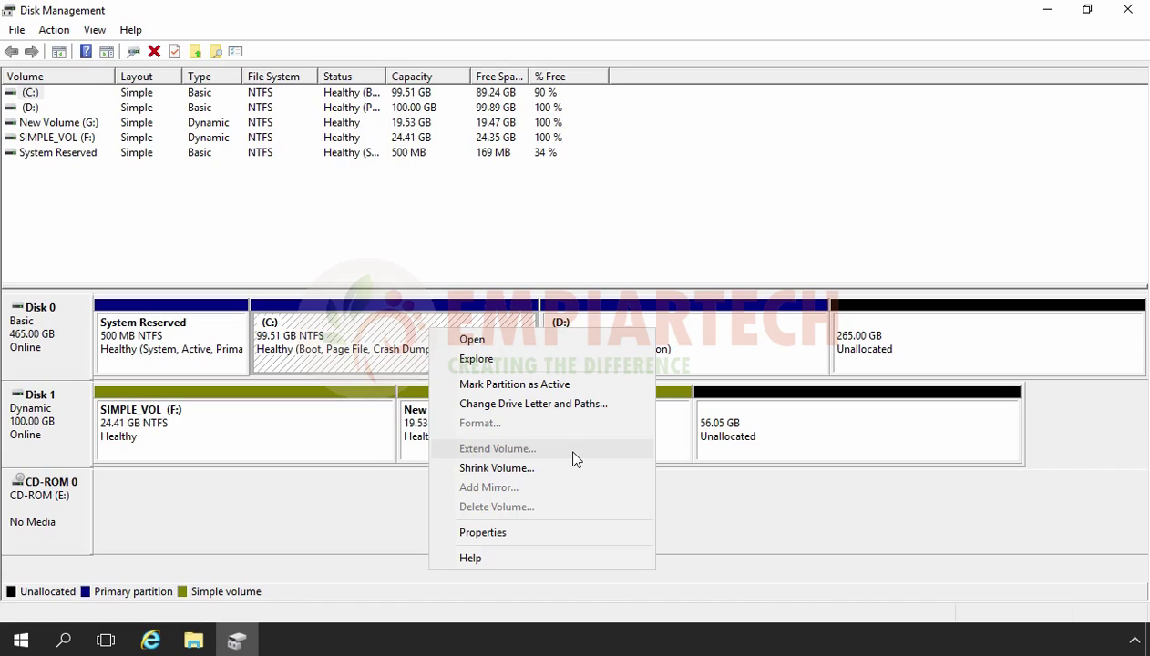
pyautogui.click(442, 436)
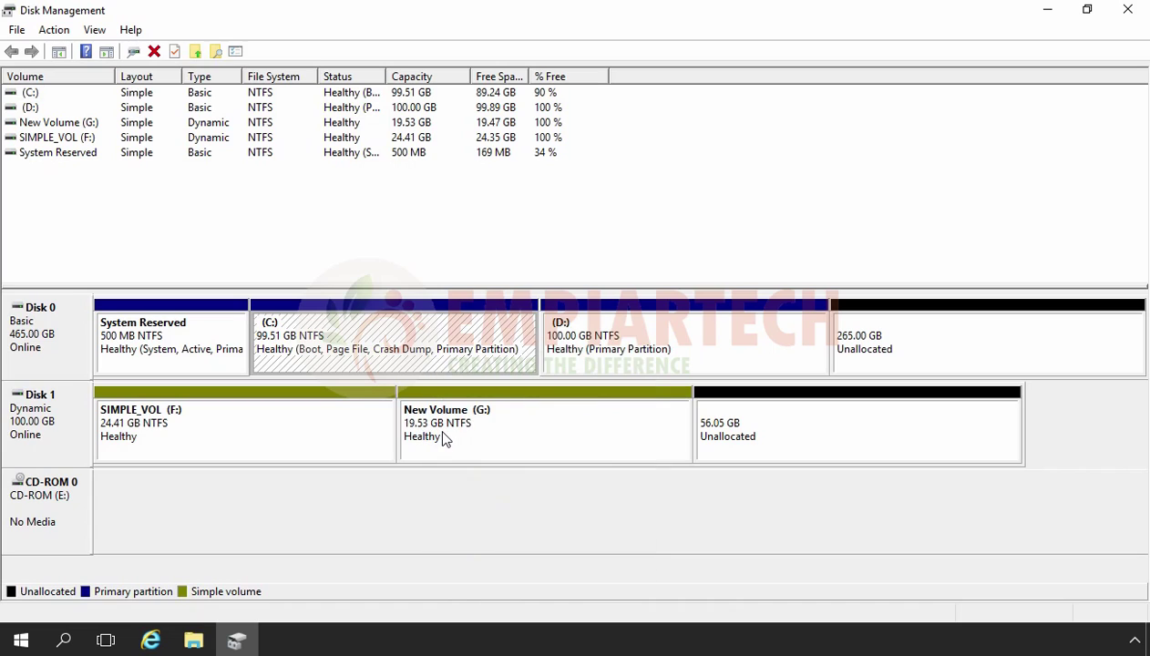
pyautogui.click(443, 438)
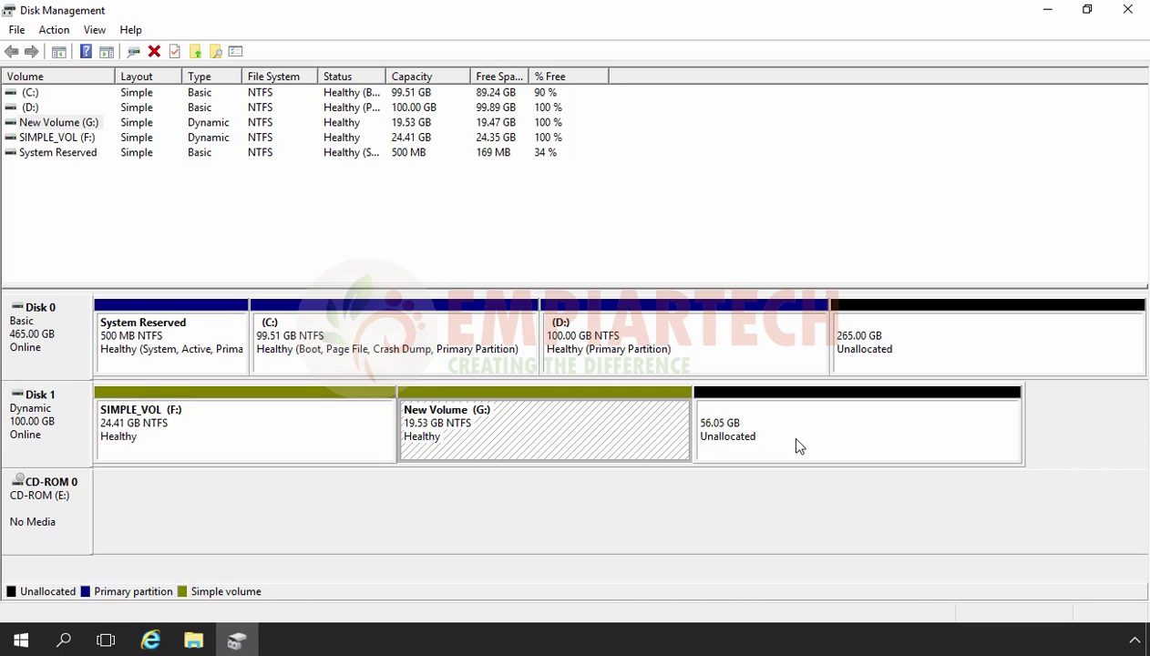
# Extend SIMPLE_VOL (F:) by 25000 MB using the unallocated space on Disk 1
pyautogui.click(307, 428)
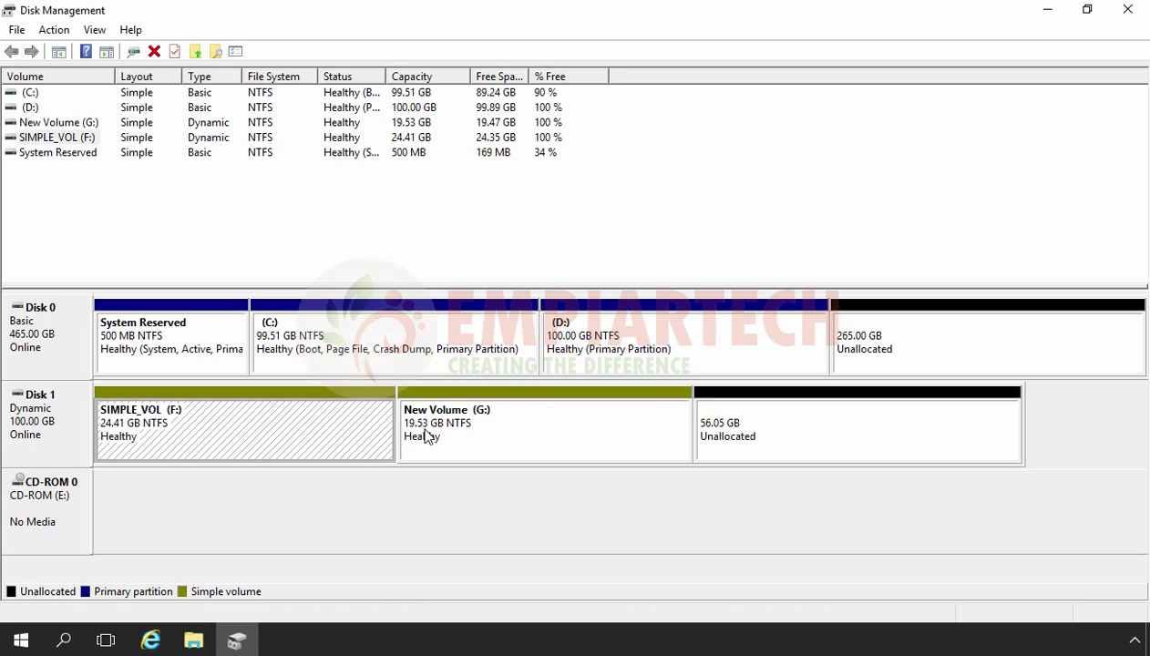
pyautogui.rightClick(272, 441)
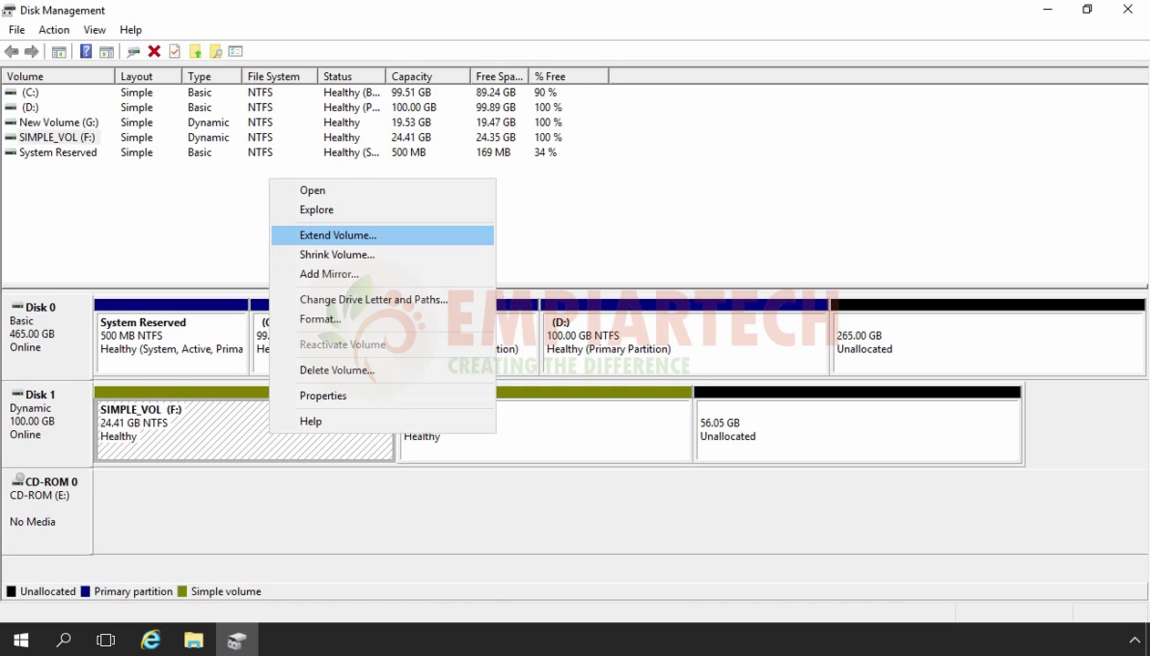
pyautogui.click(337, 236)
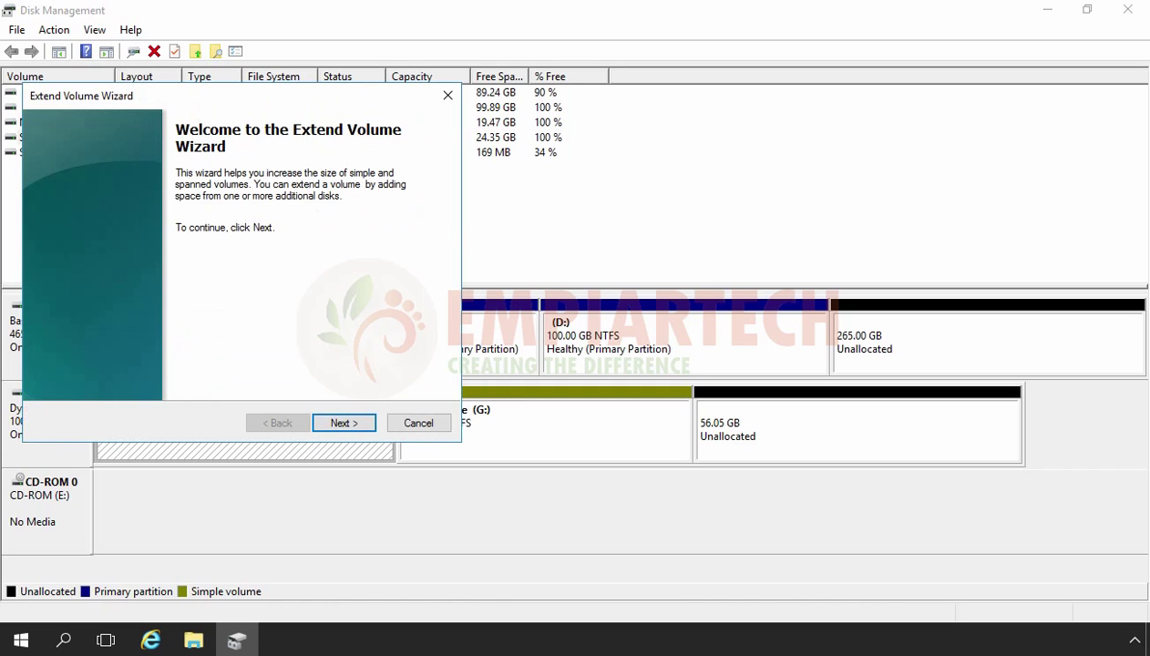
pyautogui.click(347, 424)
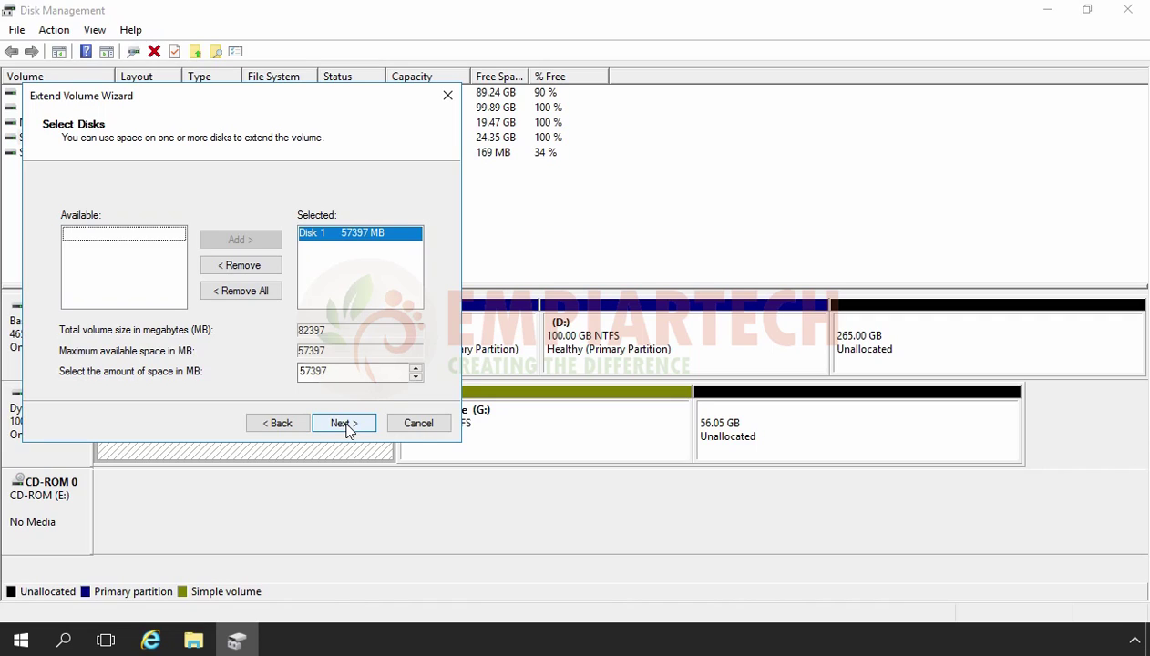
pyautogui.moveTo(338, 372); pyautogui.dragTo(274, 385)
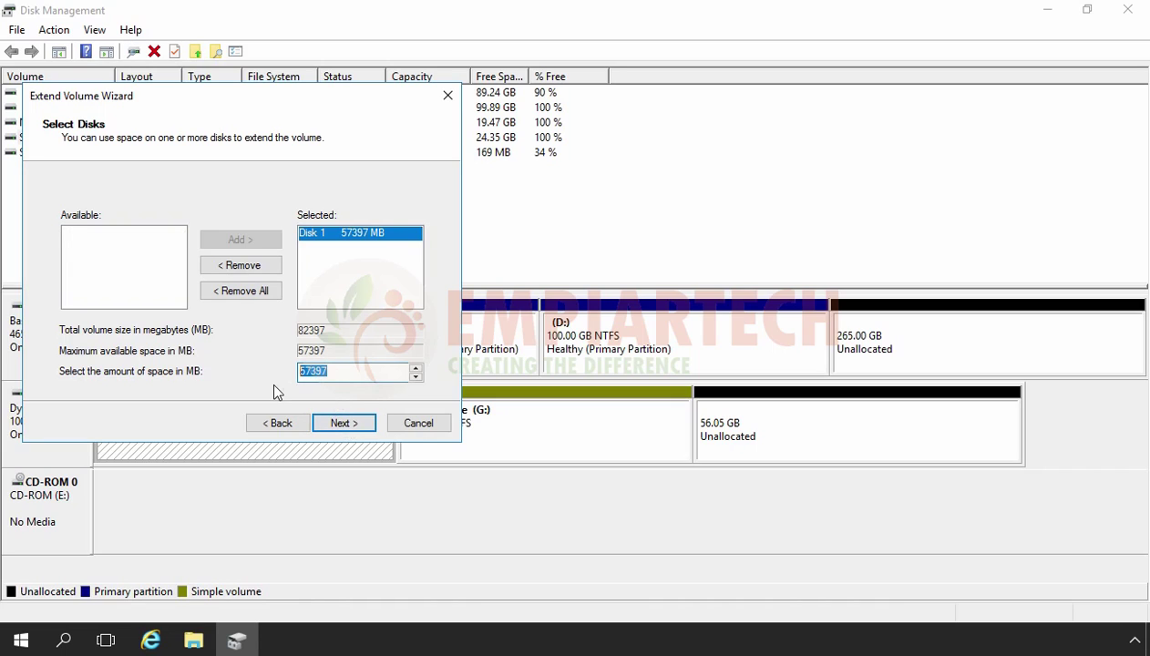
pyautogui.write('25000')
pyautogui.click(354, 428)
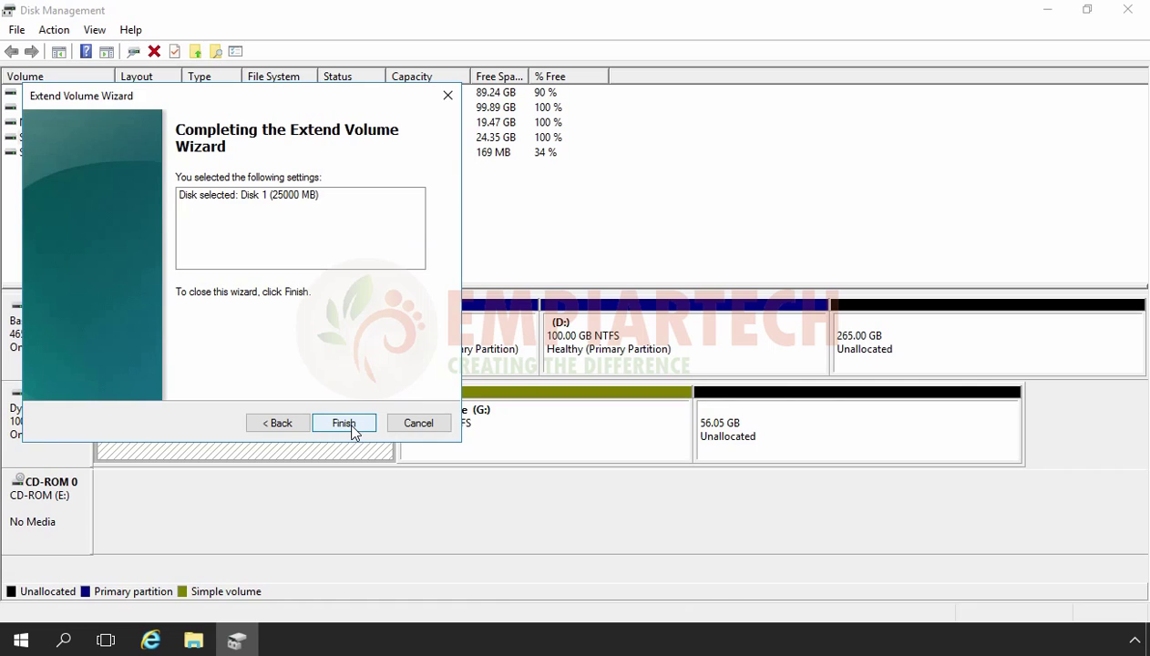
pyautogui.click(353, 428)
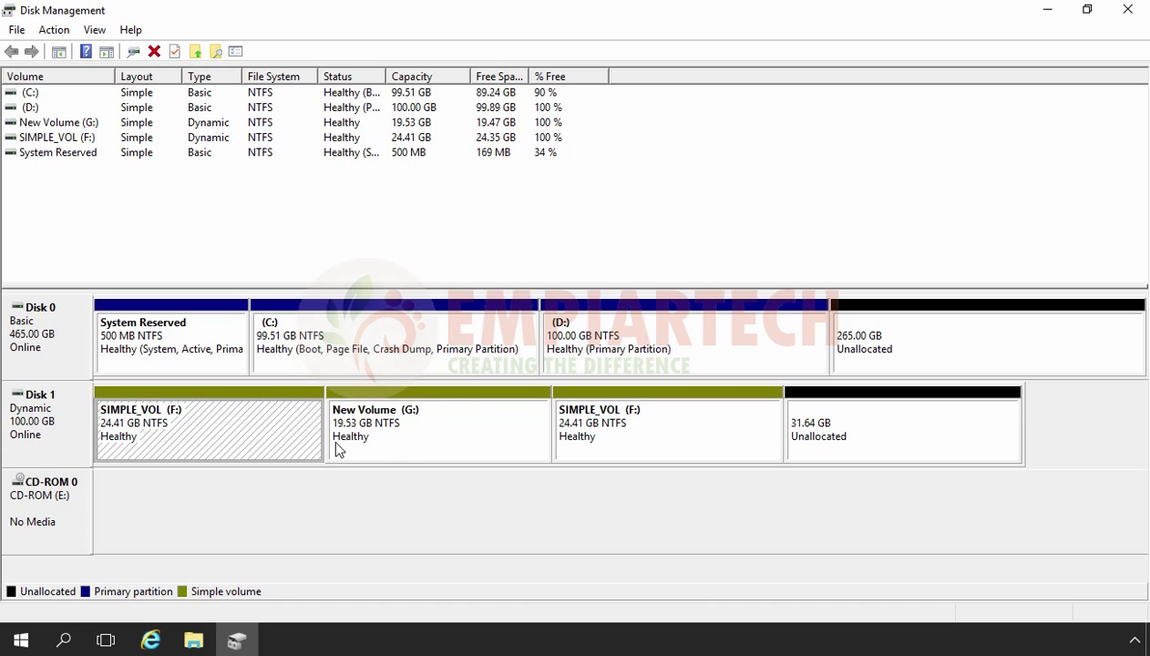
# Examine the two SIMPLE_VOL (F:) segments around New Volume (G:) on Disk 1 and the volume's total capacity in the volume list
pyautogui.click(407, 458)
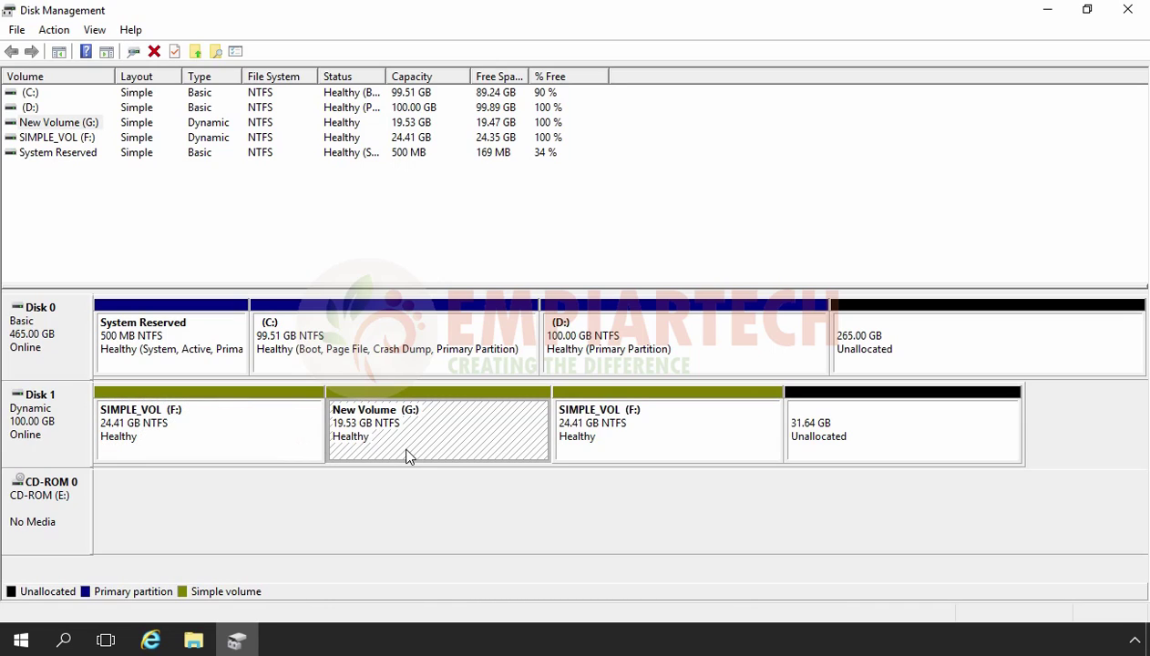
pyautogui.click(629, 453)
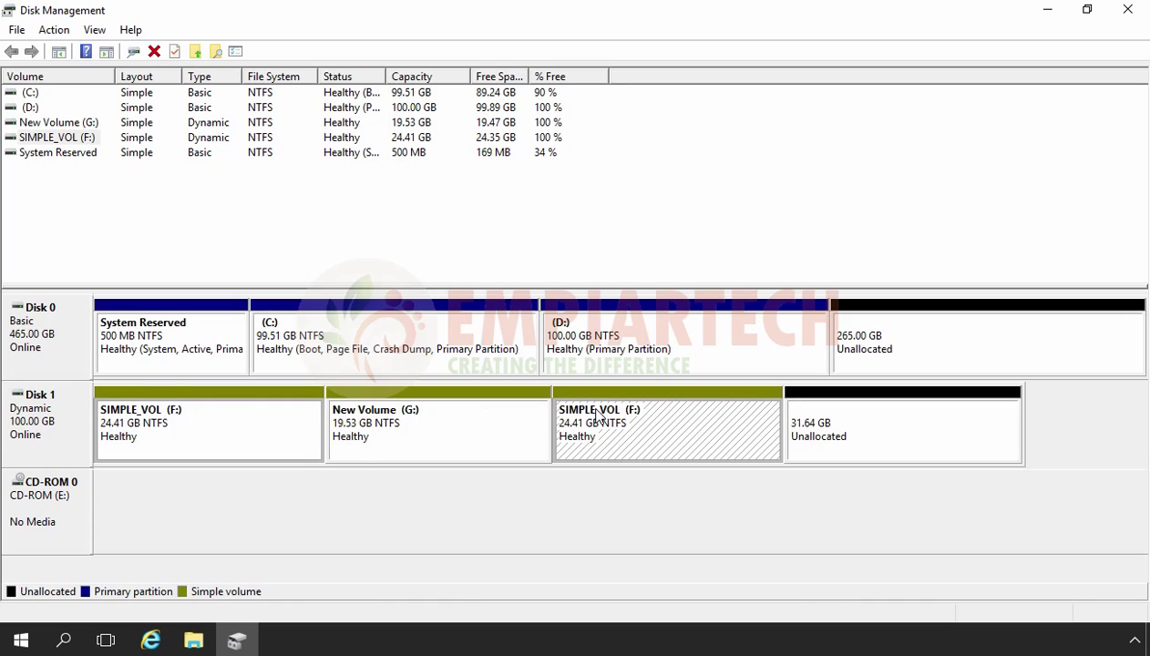
pyautogui.click(55, 138)
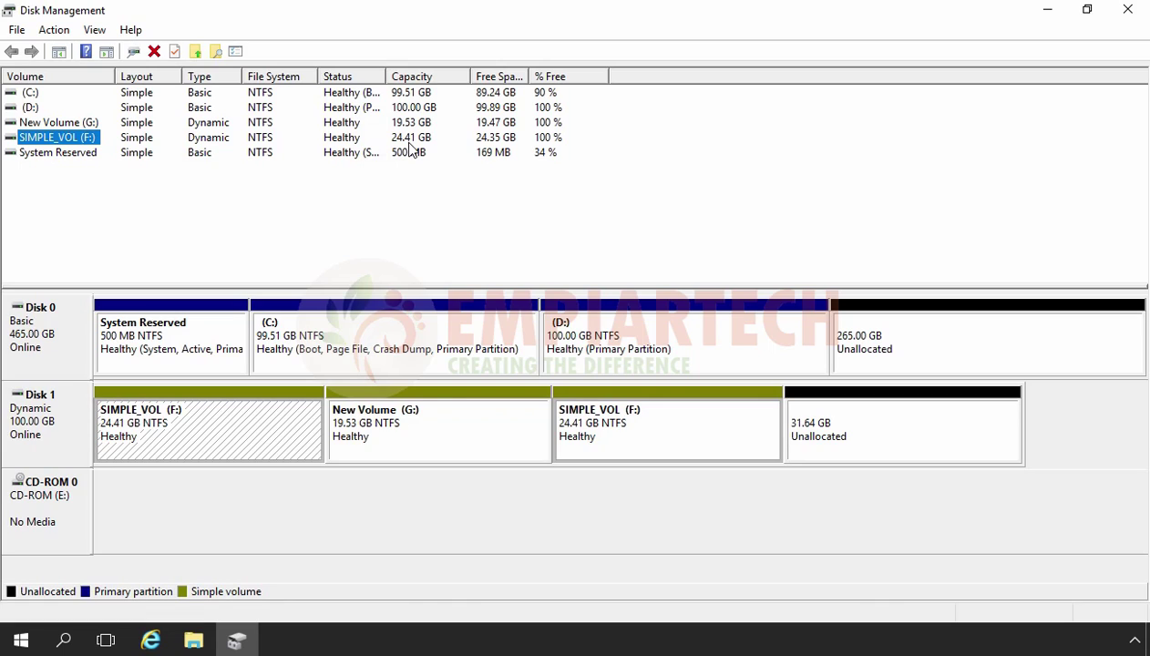
pyautogui.click(371, 212)
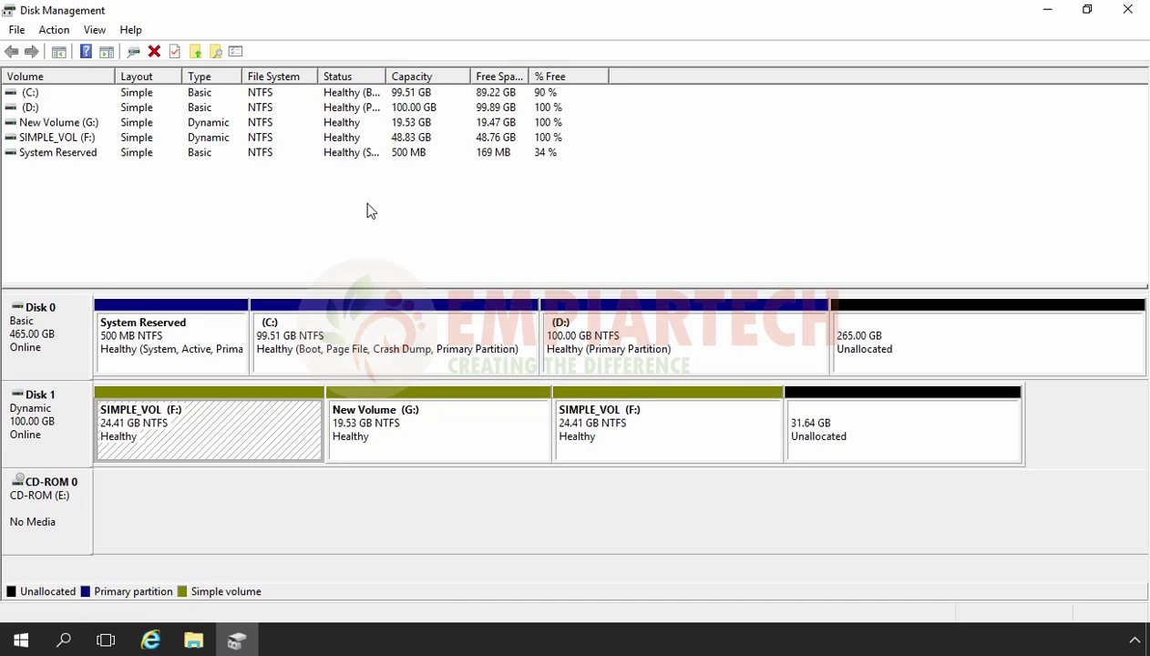
pyautogui.click(82, 137)
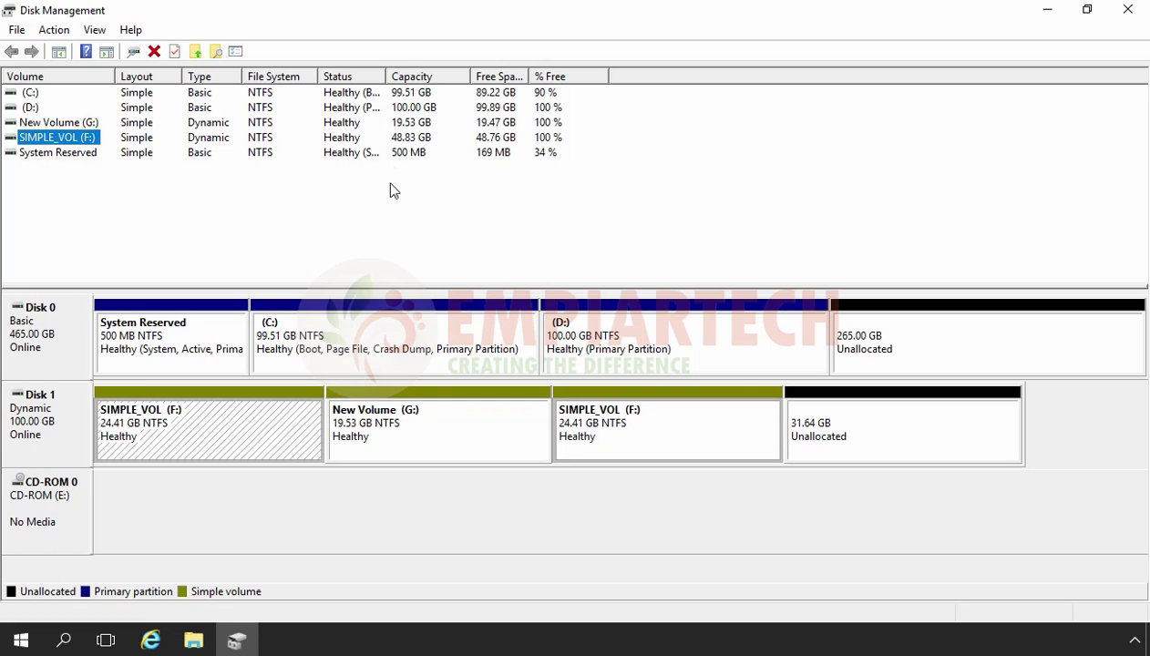
pyautogui.click(212, 434)
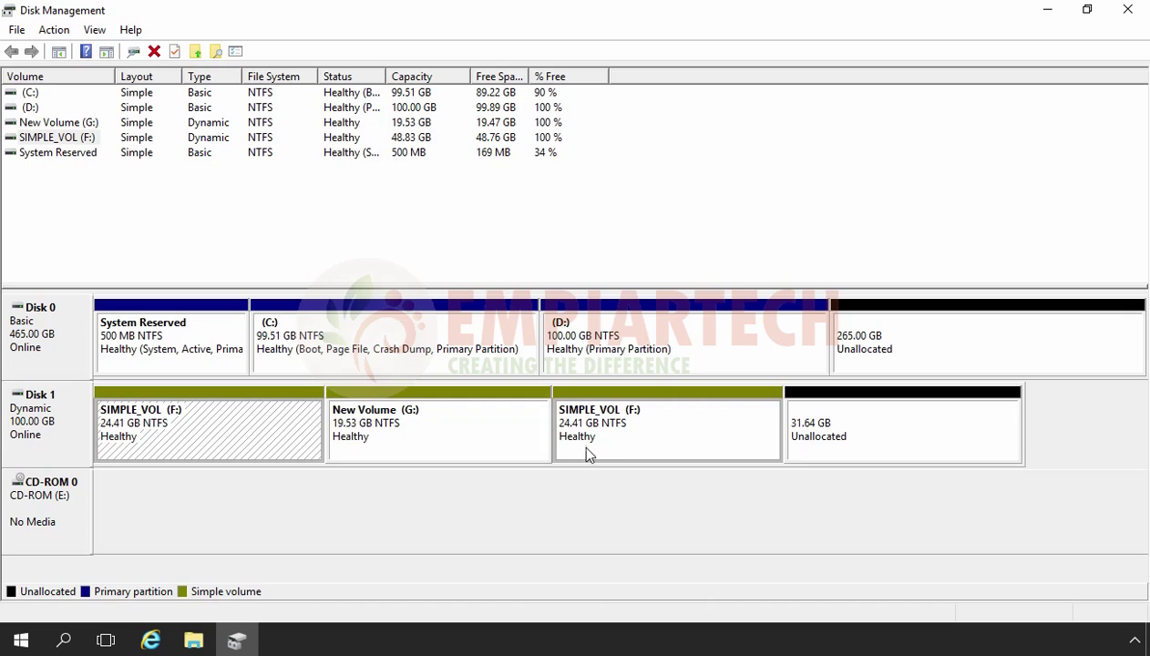
pyautogui.click(669, 441)
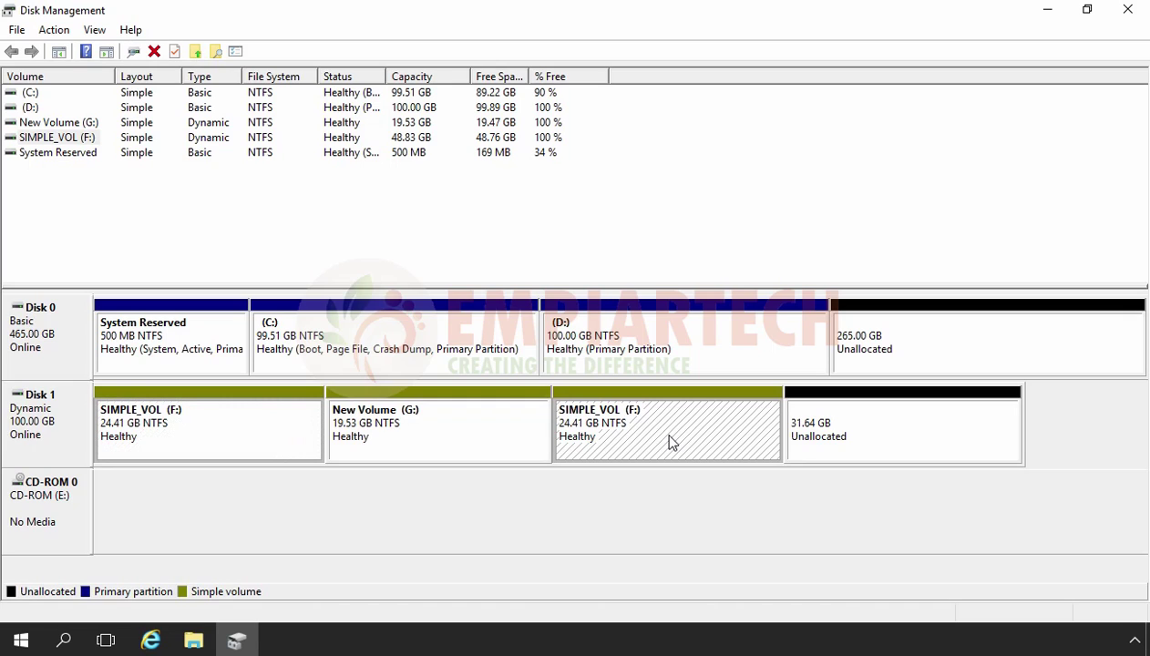
pyautogui.click(74, 138)
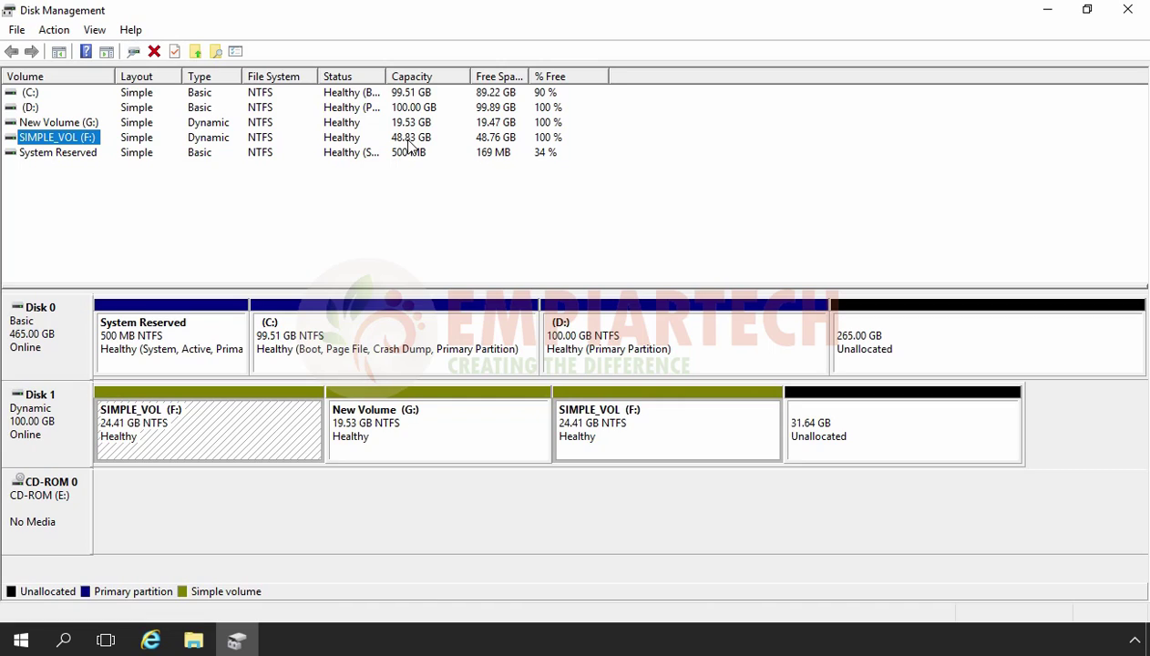
# Shrink SIMPLE_VOL (F:) by 10000 MB from its second segment on Disk 1, and select the volume in the volume list
pyautogui.click(702, 456)
pyautogui.rightClick(702, 447)
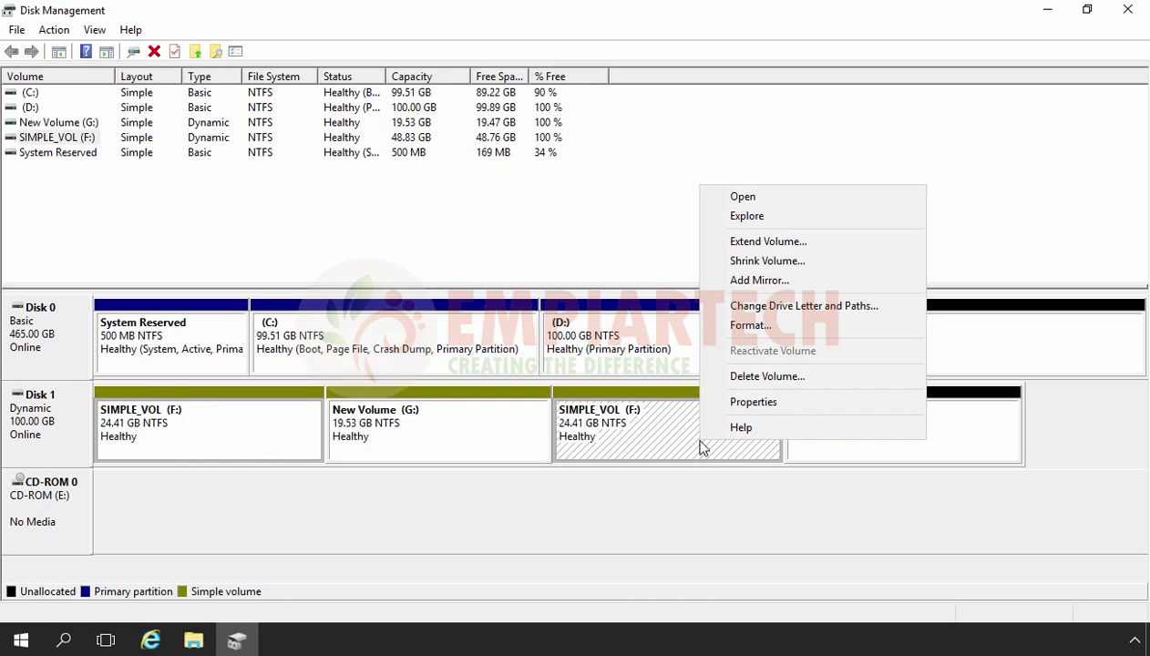
pyautogui.click(750, 264)
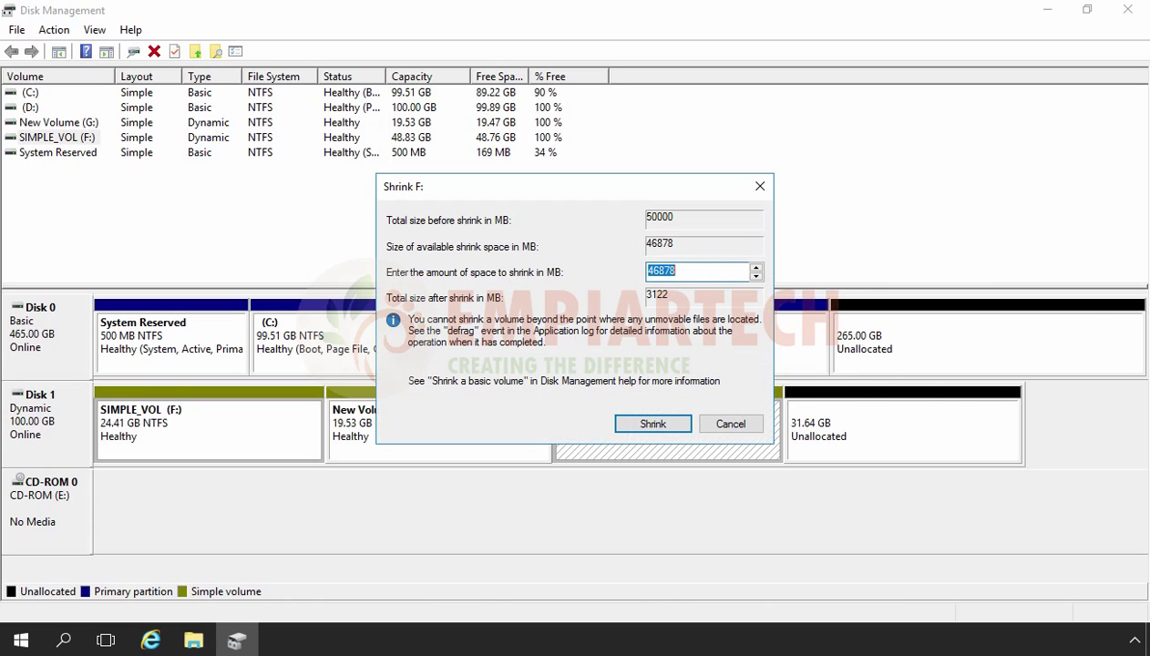
pyautogui.write('10000')
pyautogui.click(653, 425)
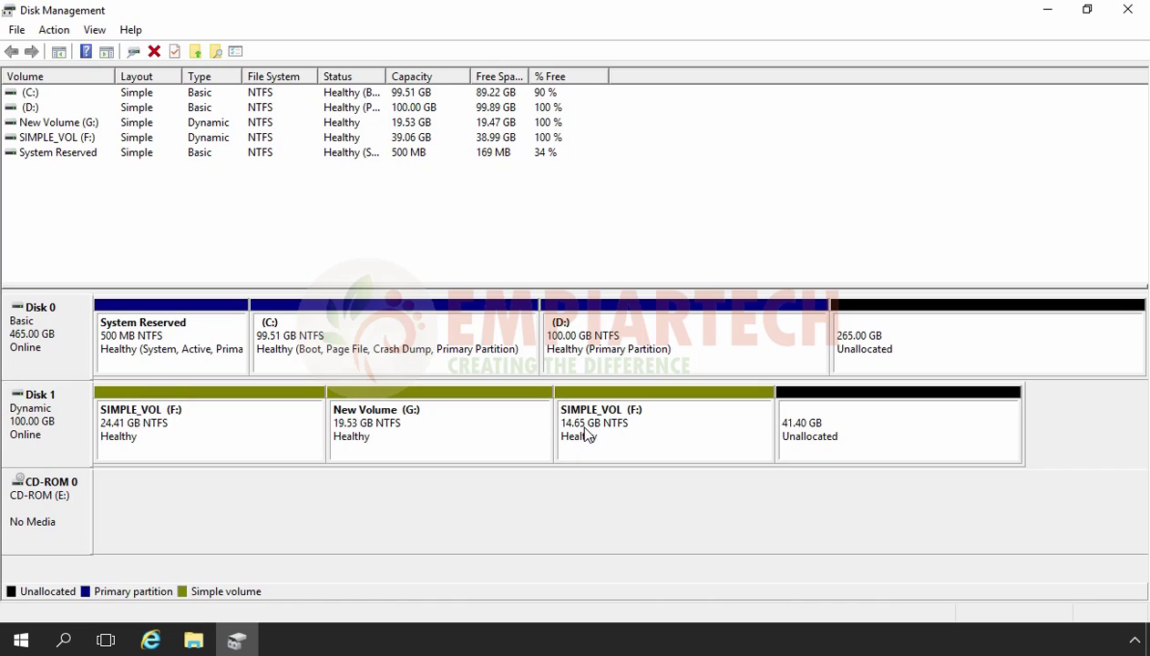
pyautogui.click(62, 137)
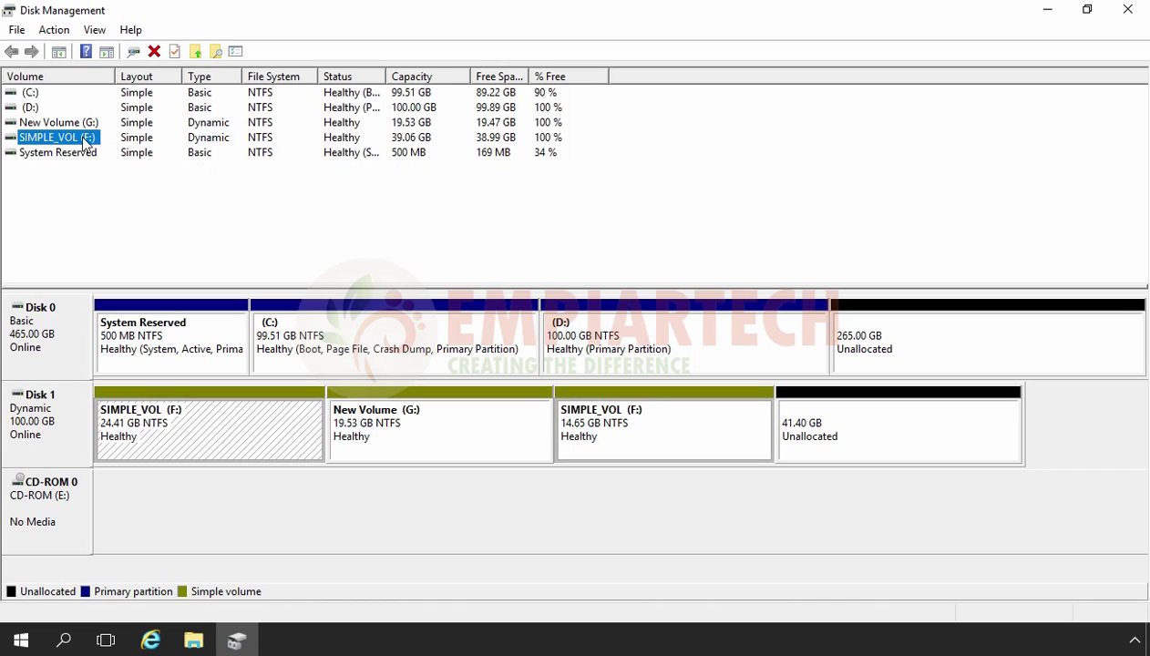